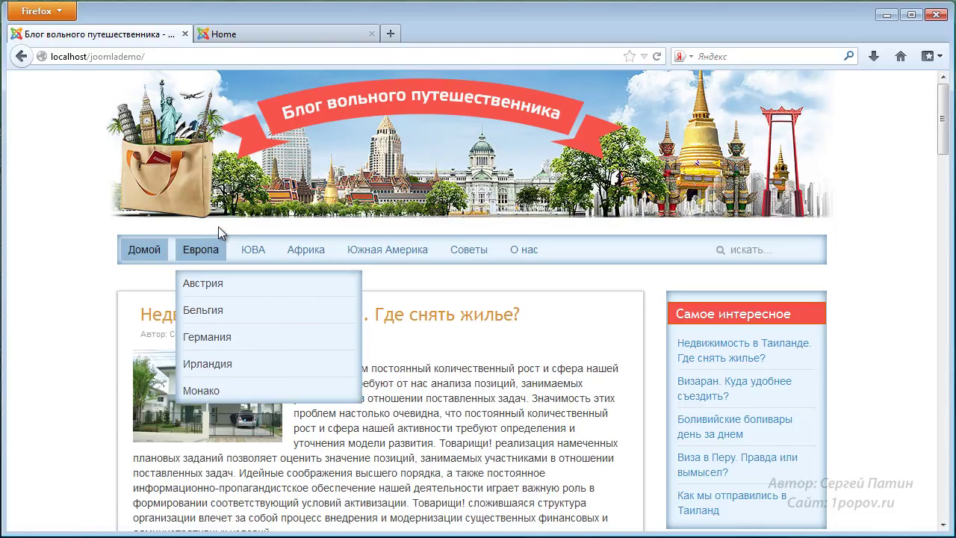
- Examine the demo blog's category submenus and compare them with the category list in the kategorii_bloga file in Notepad
mouse_move(247, 256)
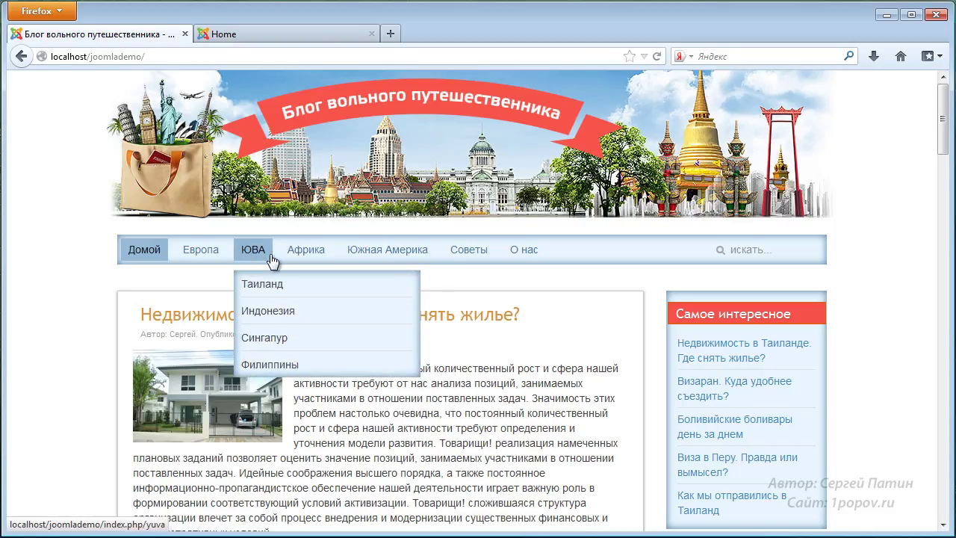
mouse_move(349, 258)
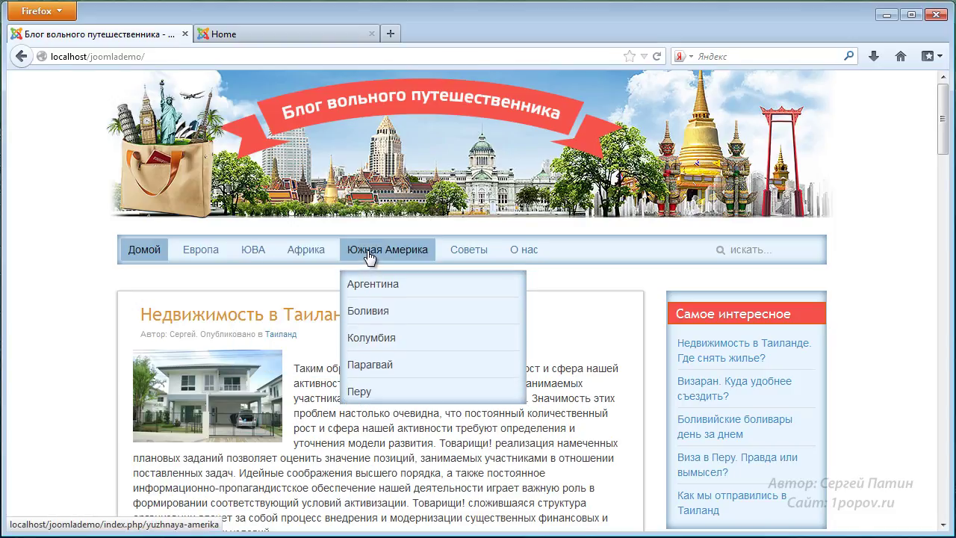
mouse_move(207, 251)
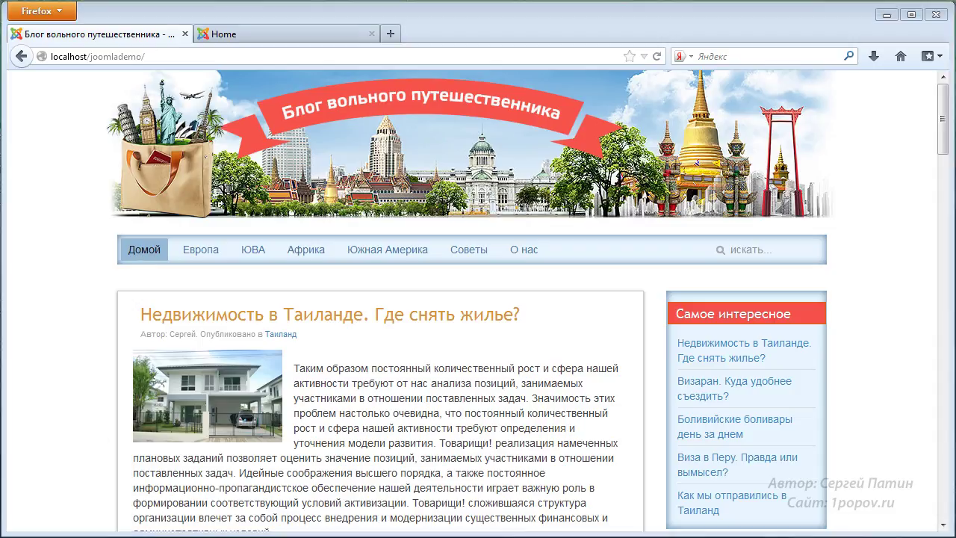
key(alt+Tab)
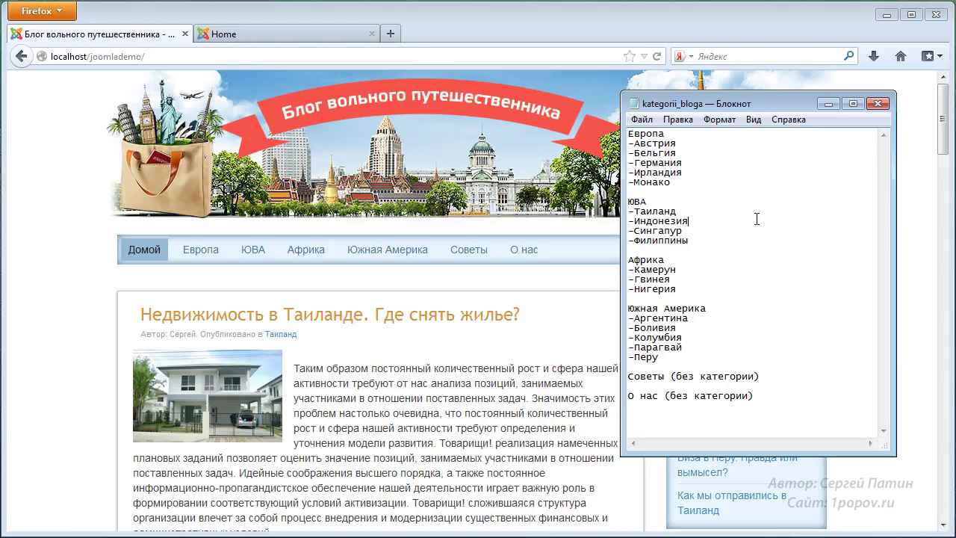
drag(769, 104, 631, 114)
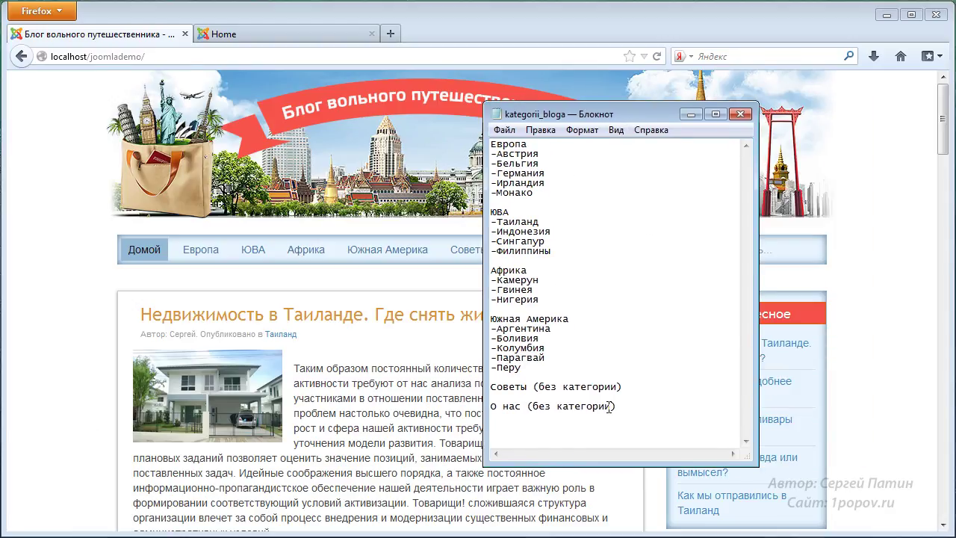
drag(570, 319, 498, 307)
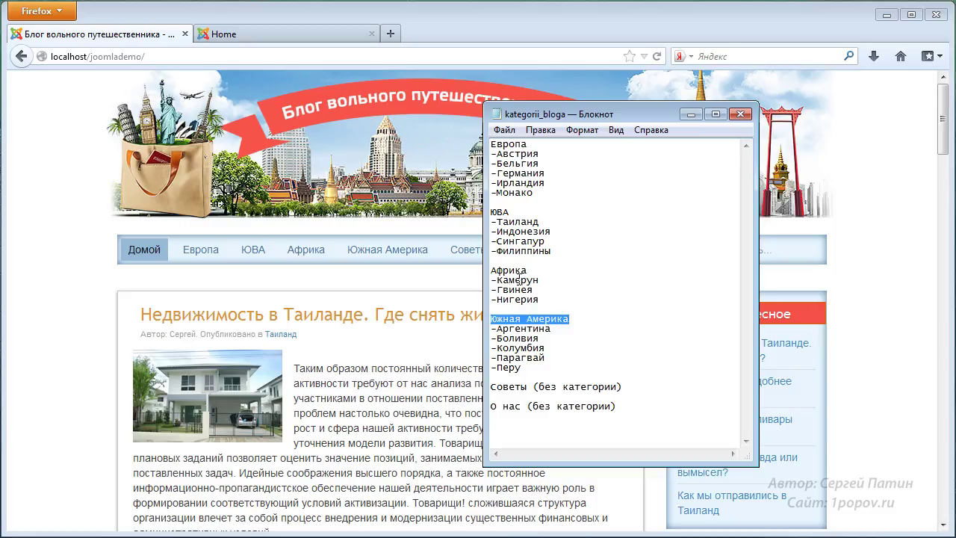
drag(533, 193, 490, 154)
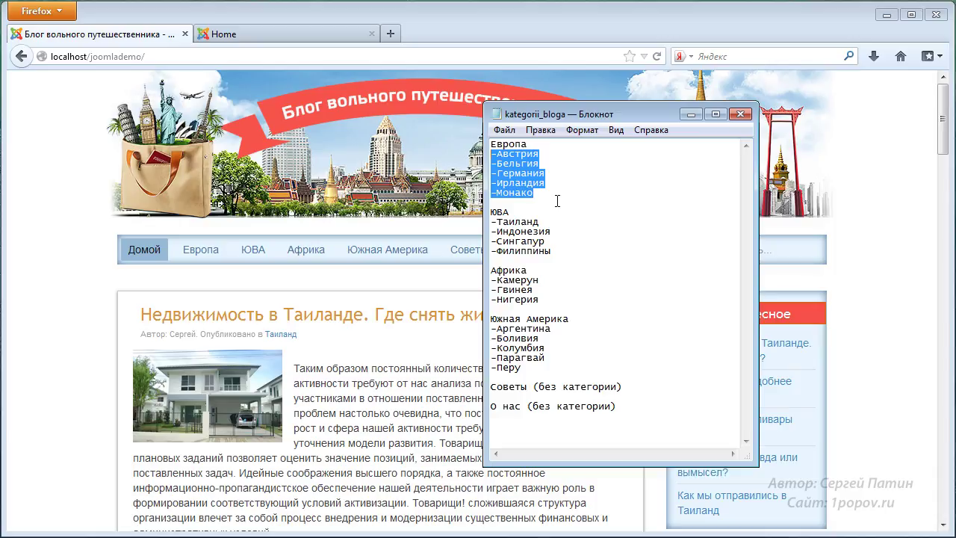
click(396, 212)
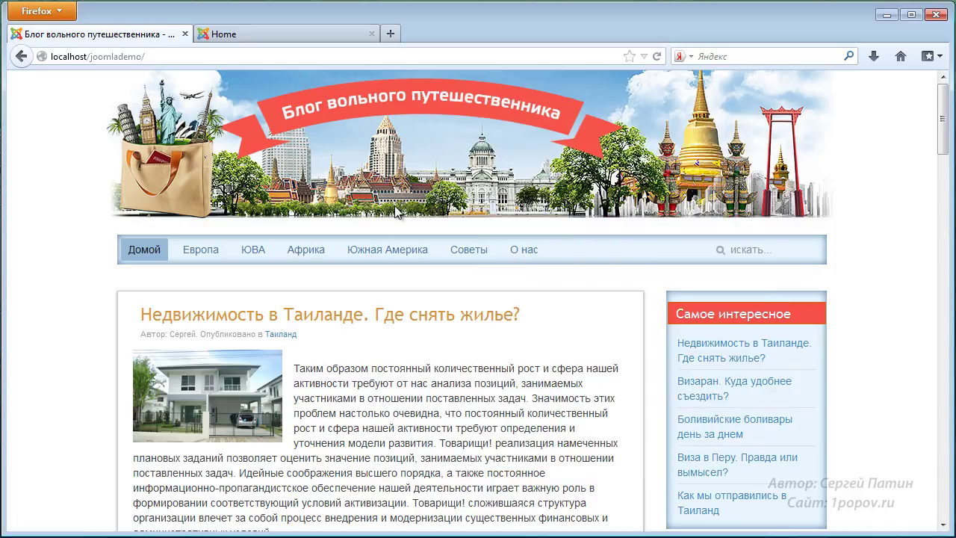
- Switch to the new blog's browser page and open its control panel at localhost/joomlablog/administrator
click(323, 34)
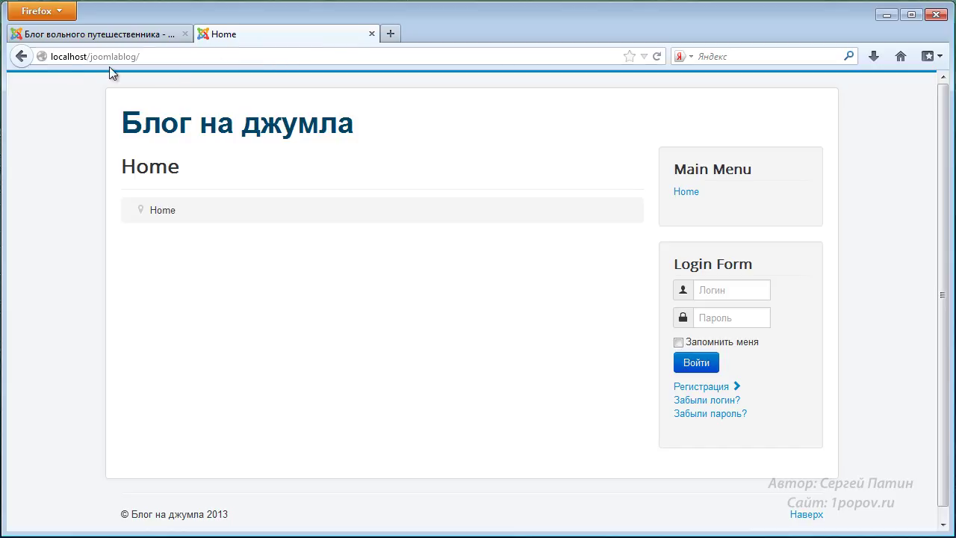
click(175, 58)
click(175, 59)
click(172, 58)
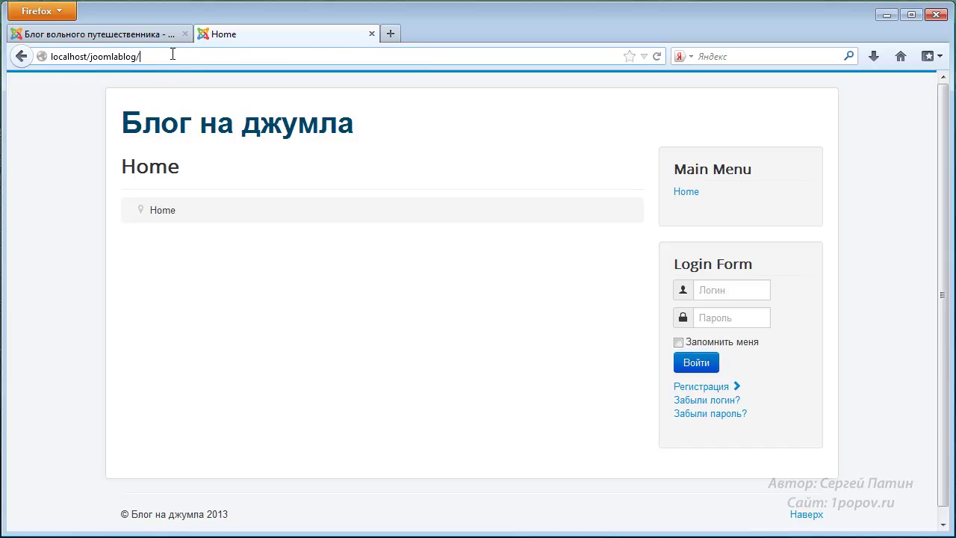
text(ad)
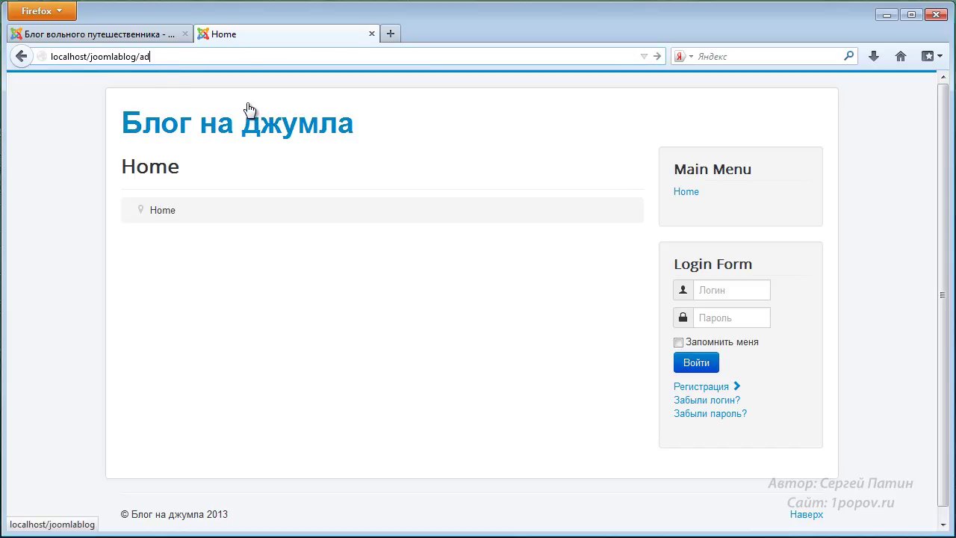
text(ministrator)
key(Return)
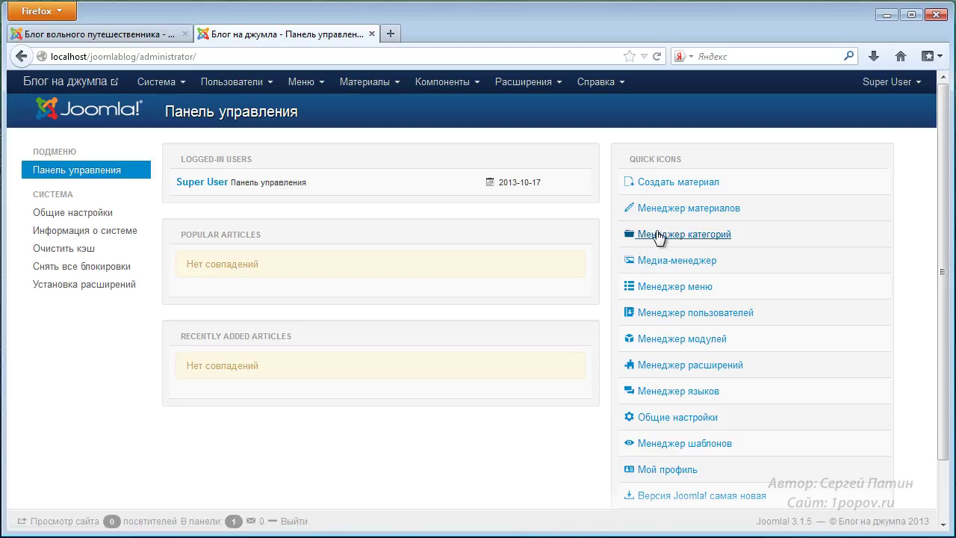
- Start a new article category and set its title to Европа, copied from the kategorii_bloga list in Notepad
click(383, 84)
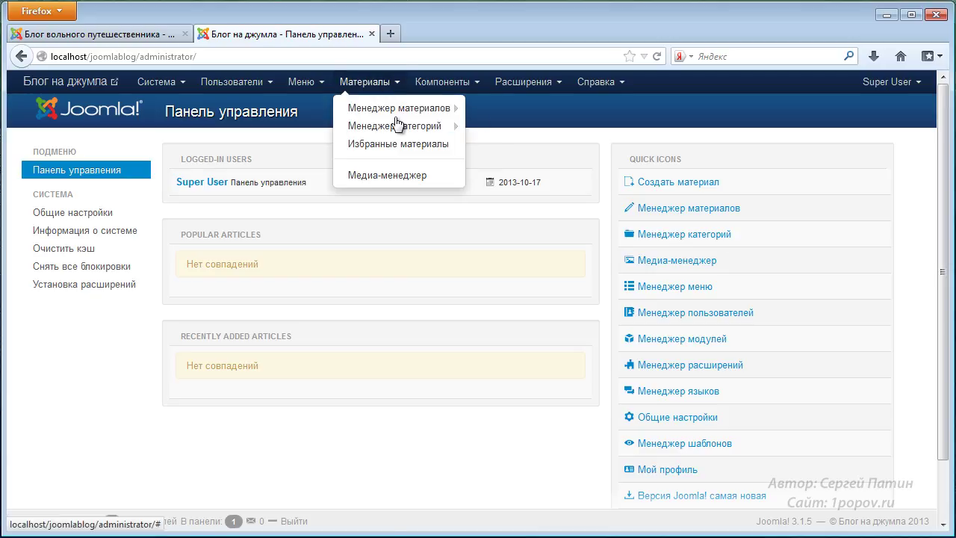
mouse_move(397, 126)
click(532, 127)
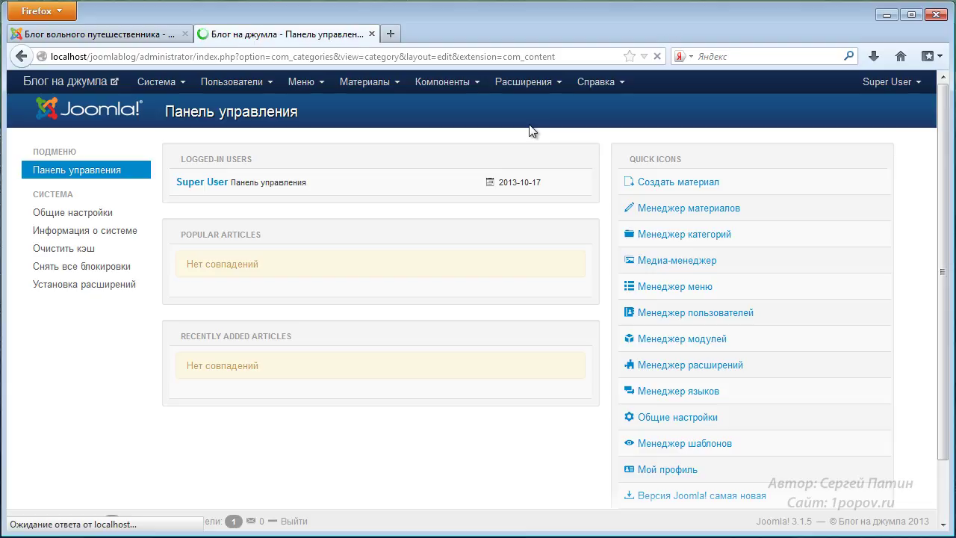
key(alt+Tab)
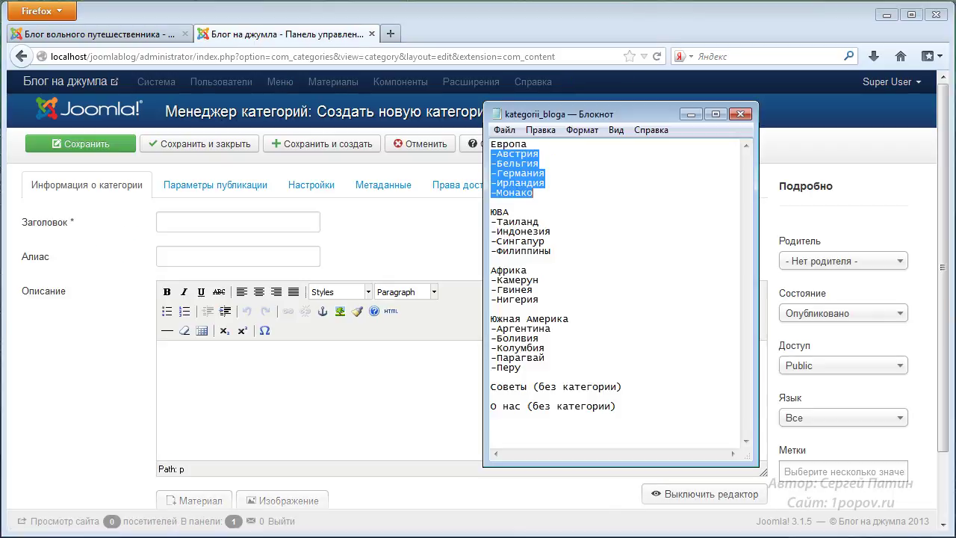
click(572, 254)
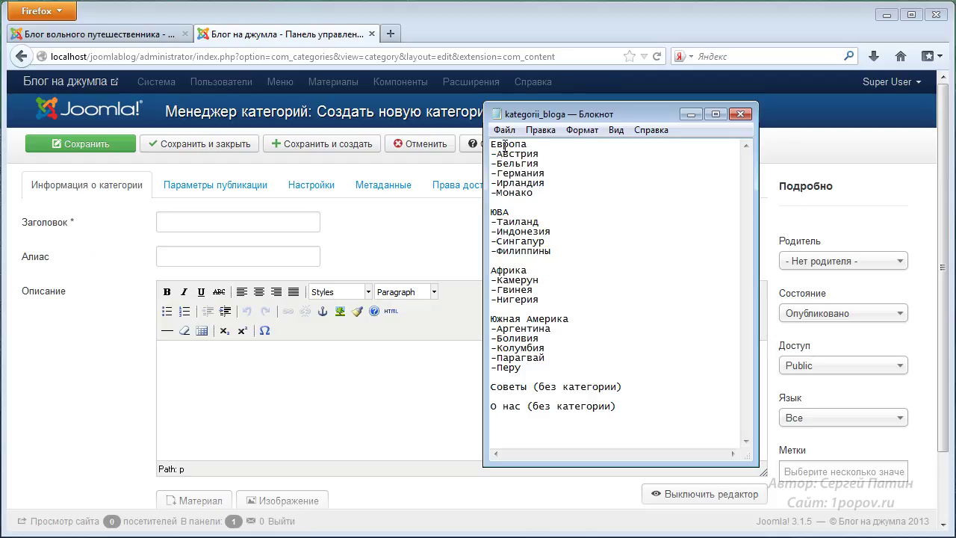
double_click(504, 146)
key(ctrl+c)
click(185, 222)
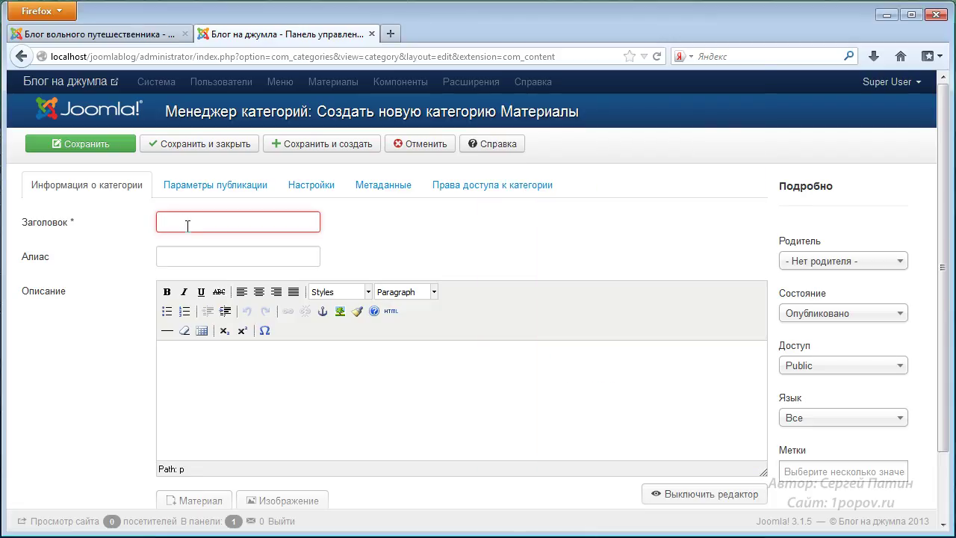
key(ctrl+v)
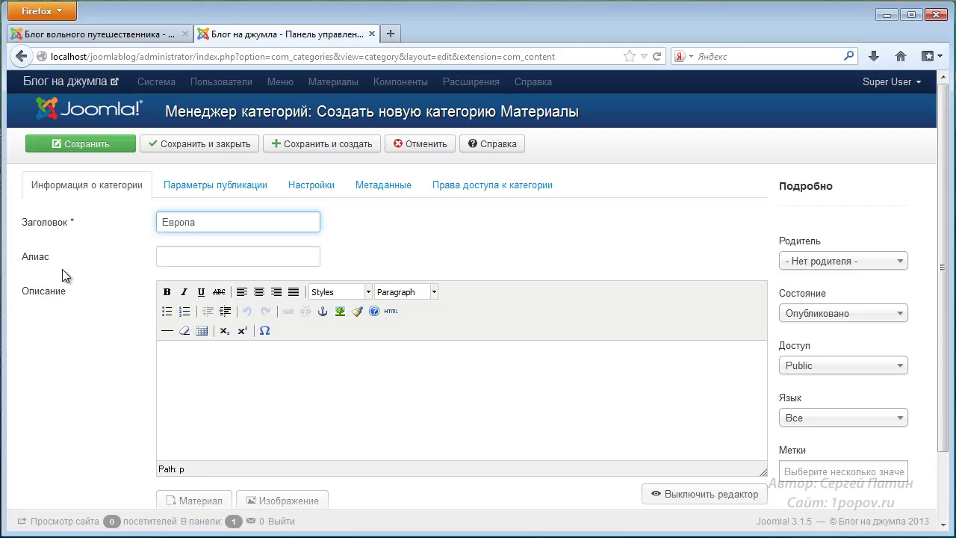
- Open the demo blog's Европа page and examine its URL ending as an example for the new category's alias
click(158, 36)
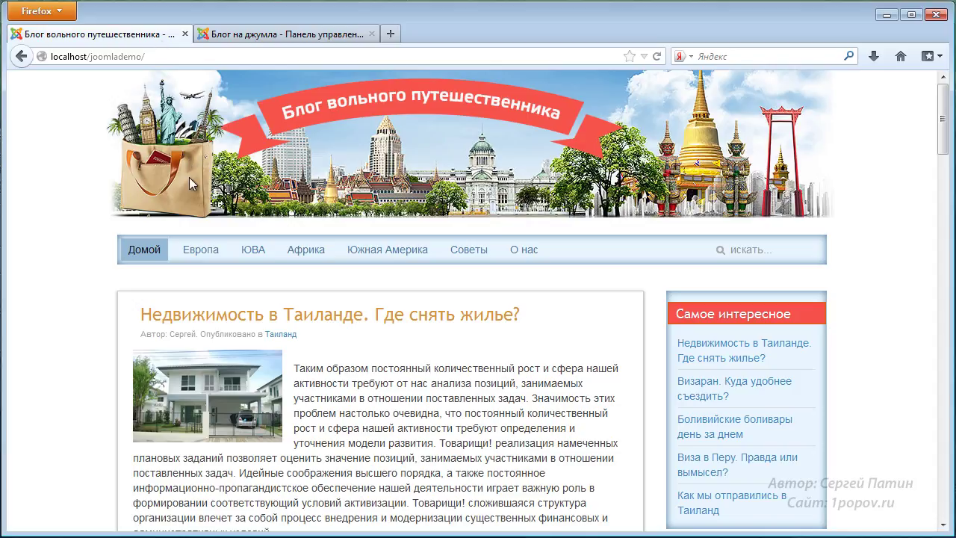
click(198, 251)
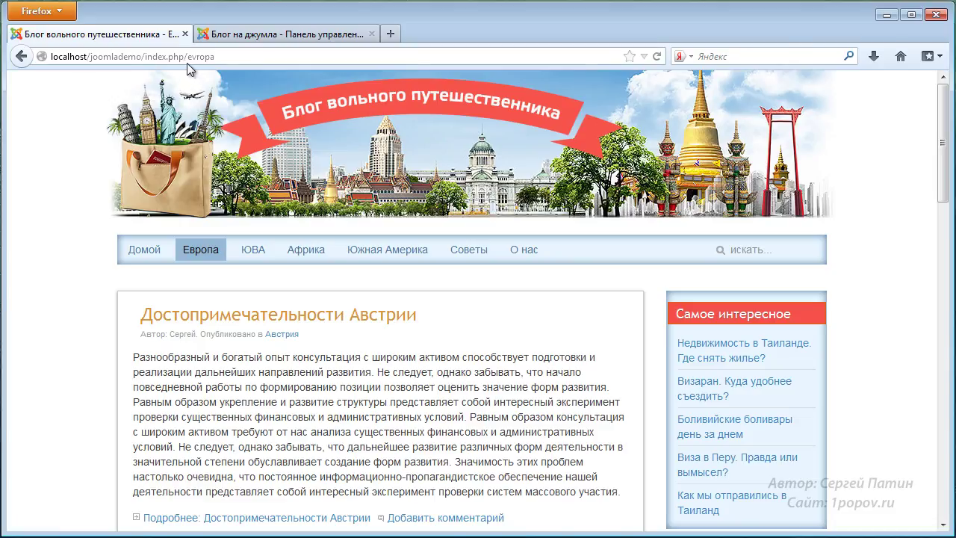
drag(189, 58, 219, 58)
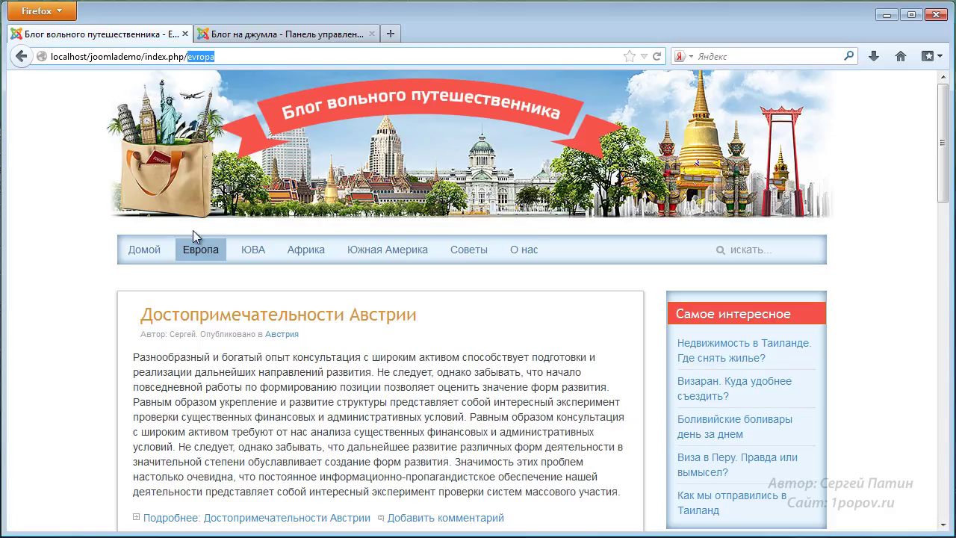
click(301, 34)
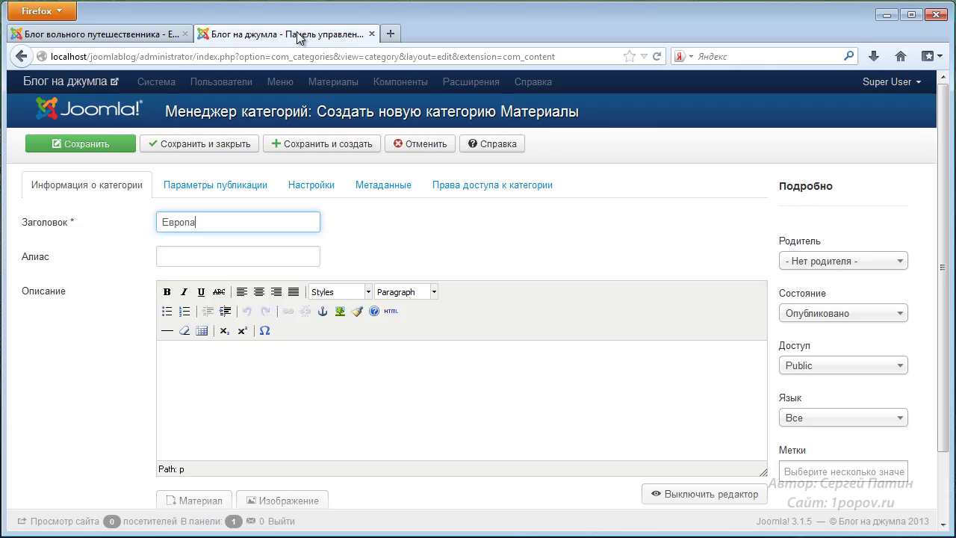
click(194, 257)
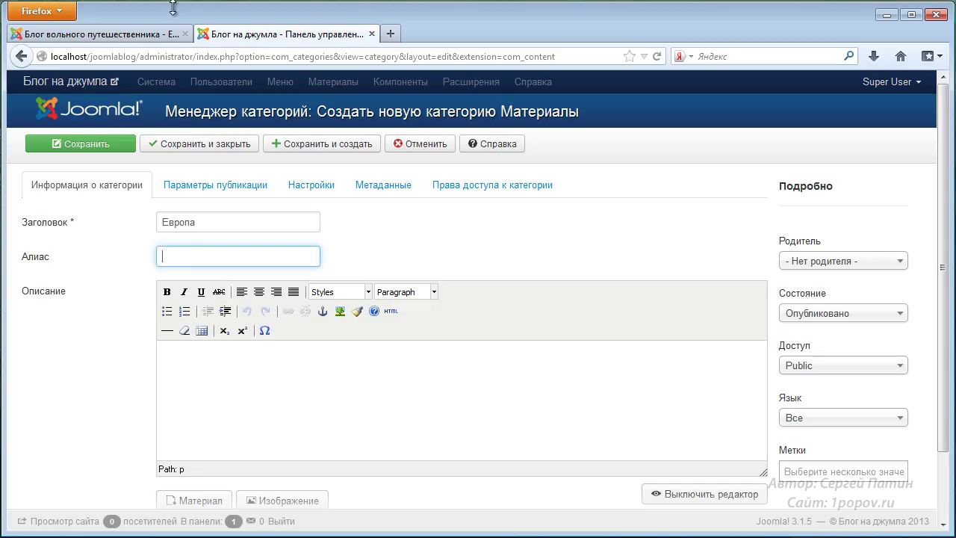
click(173, 33)
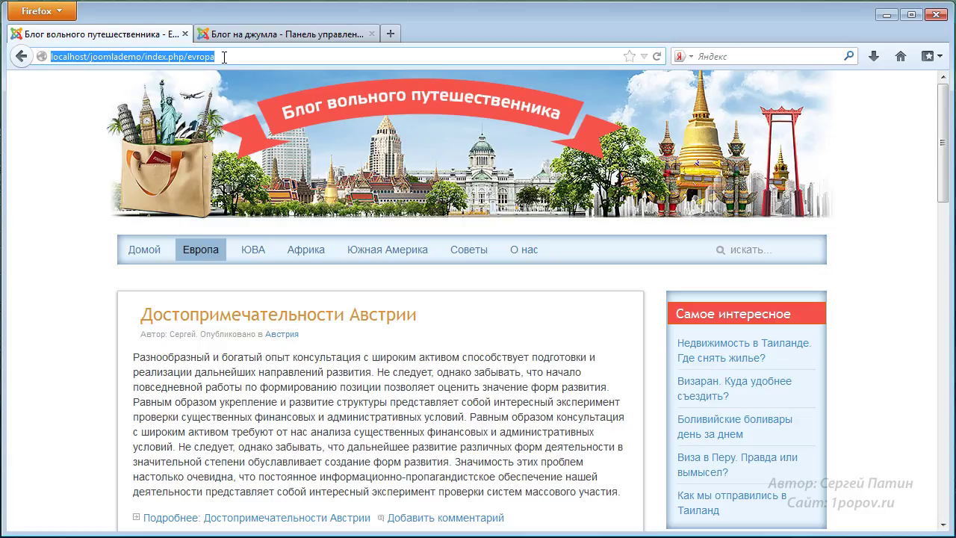
click(246, 33)
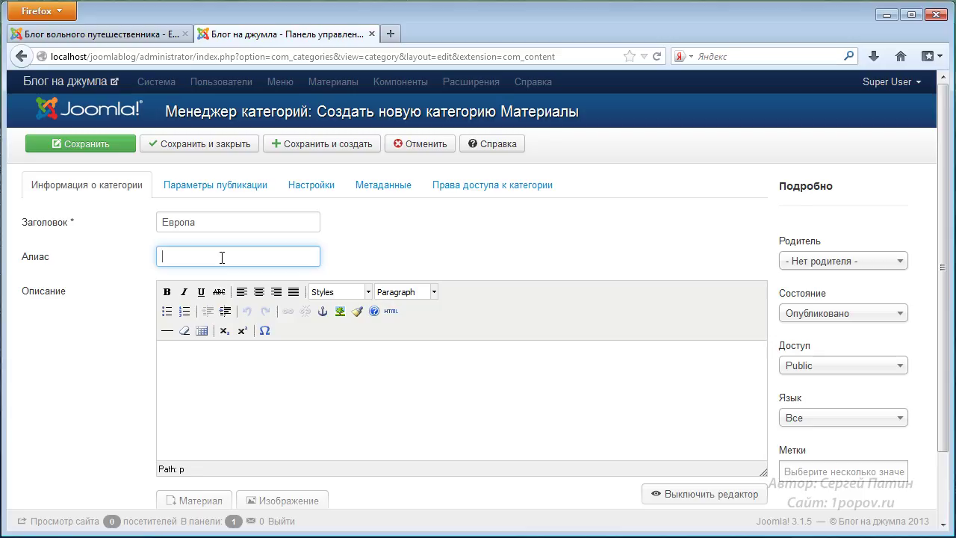
- Review the new category's description, publishing parameters, settings, metadata and access permissions, and return to the category information
click(195, 359)
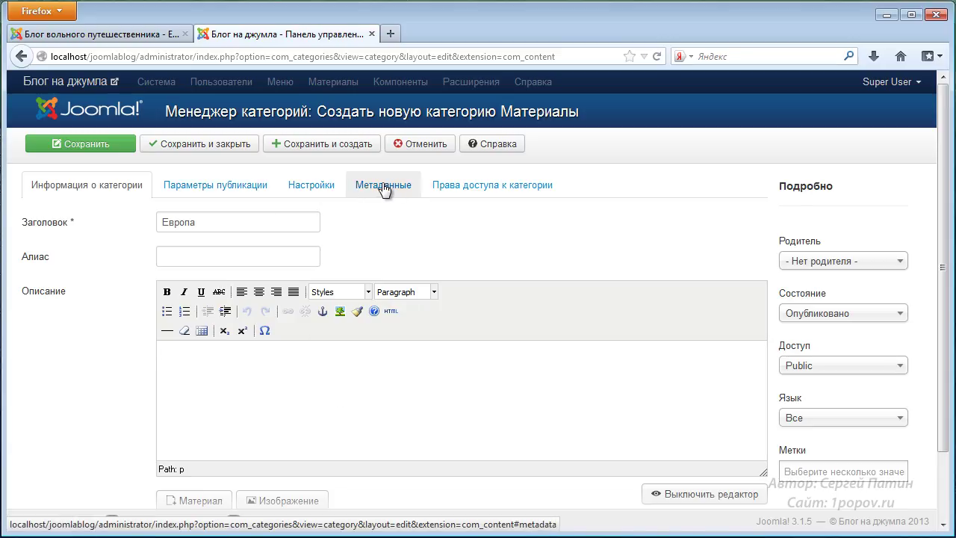
click(222, 185)
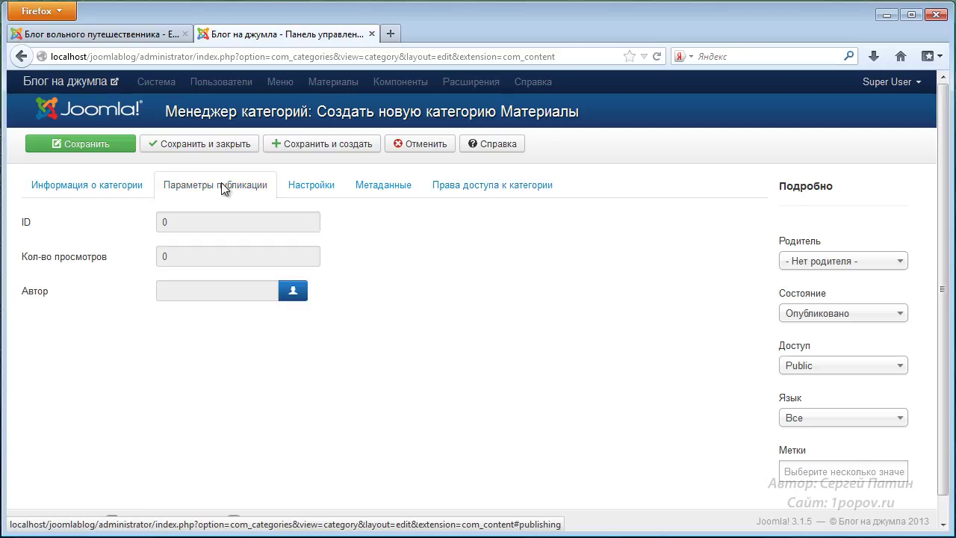
click(306, 192)
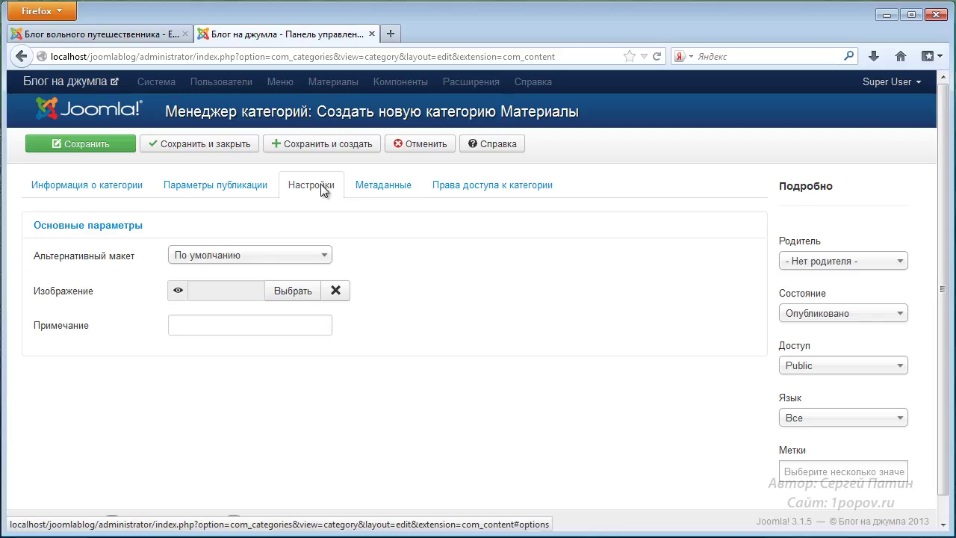
click(384, 189)
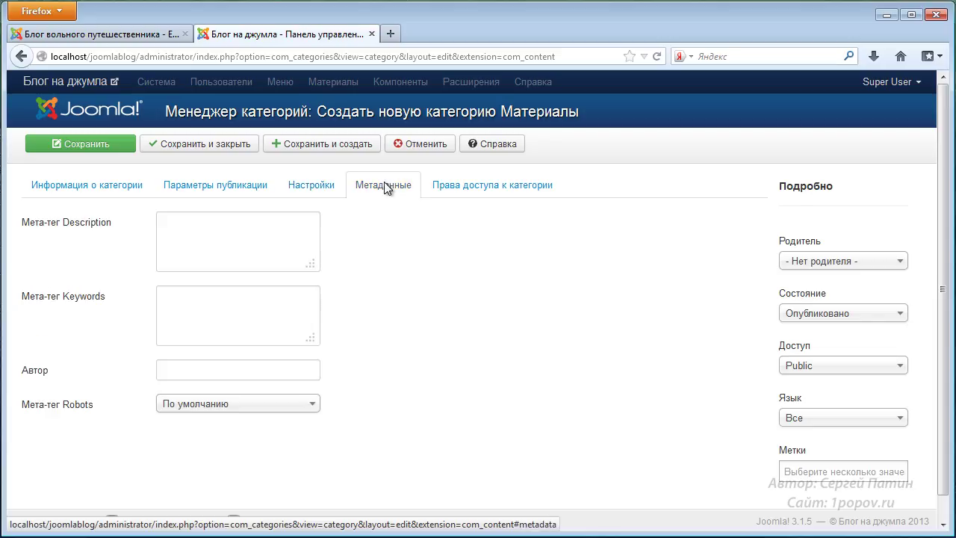
click(466, 183)
click(213, 187)
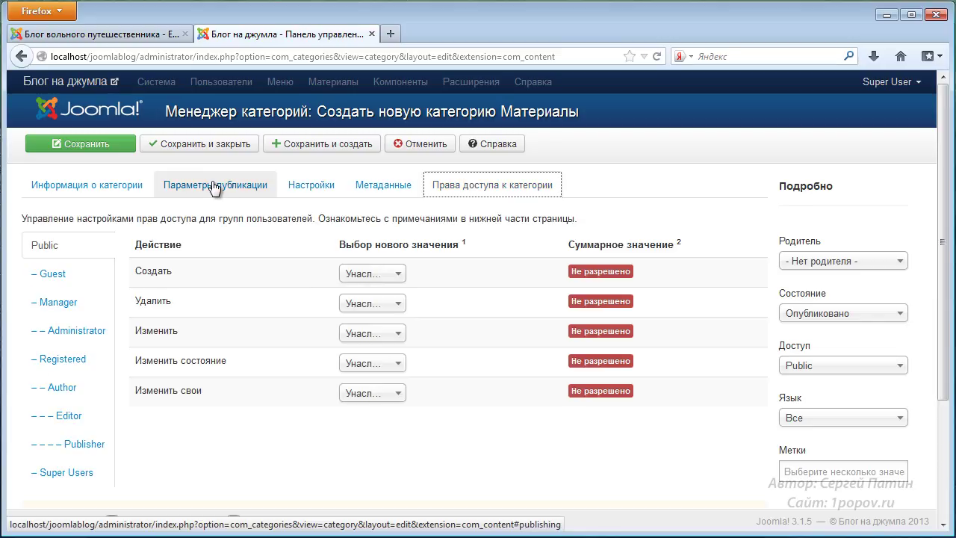
click(101, 193)
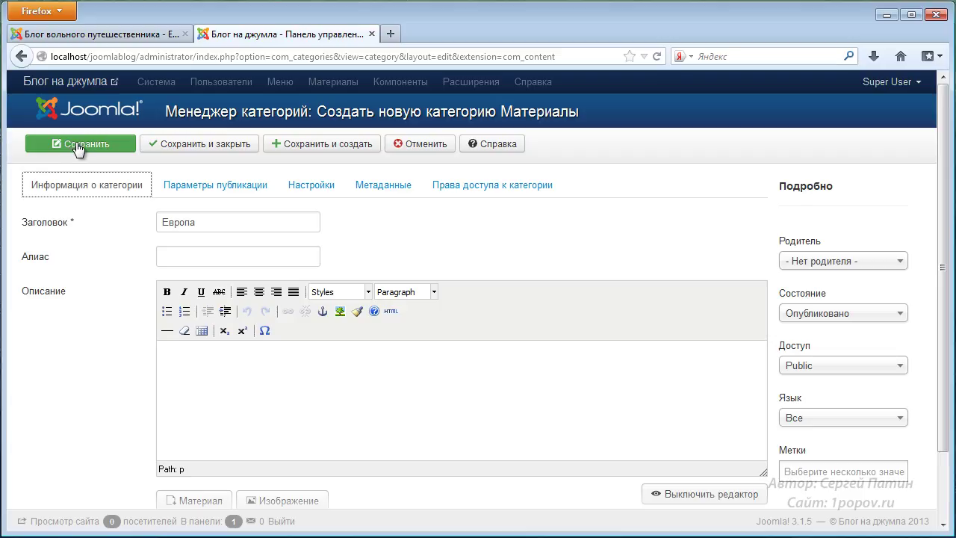
- Save and close the Европа category with its alias left blank, and check its alias in the category list
click(47, 247)
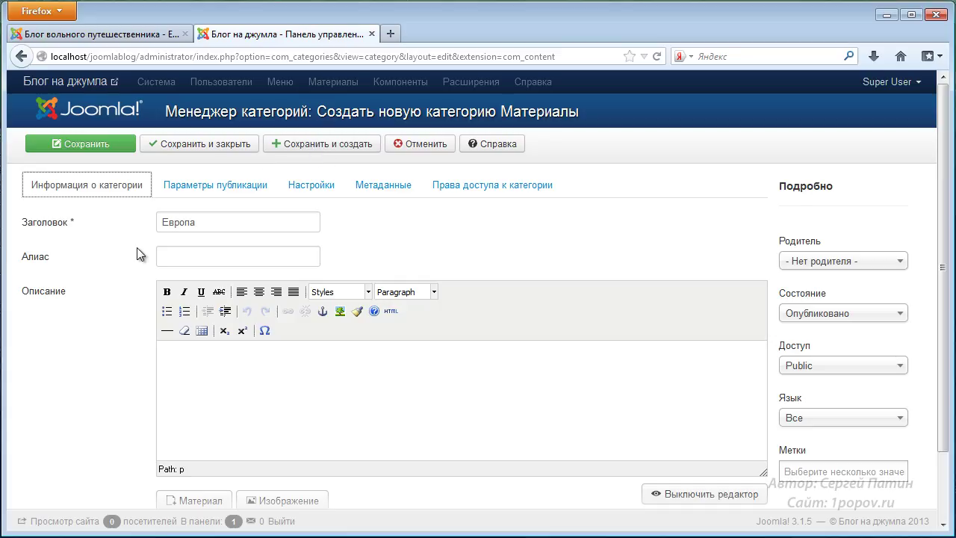
click(179, 149)
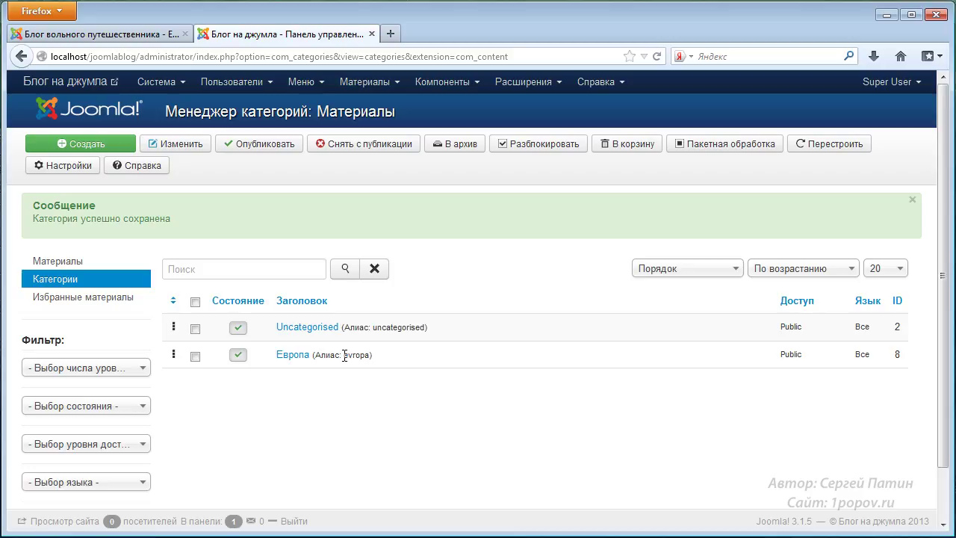
drag(344, 354, 368, 361)
click(361, 386)
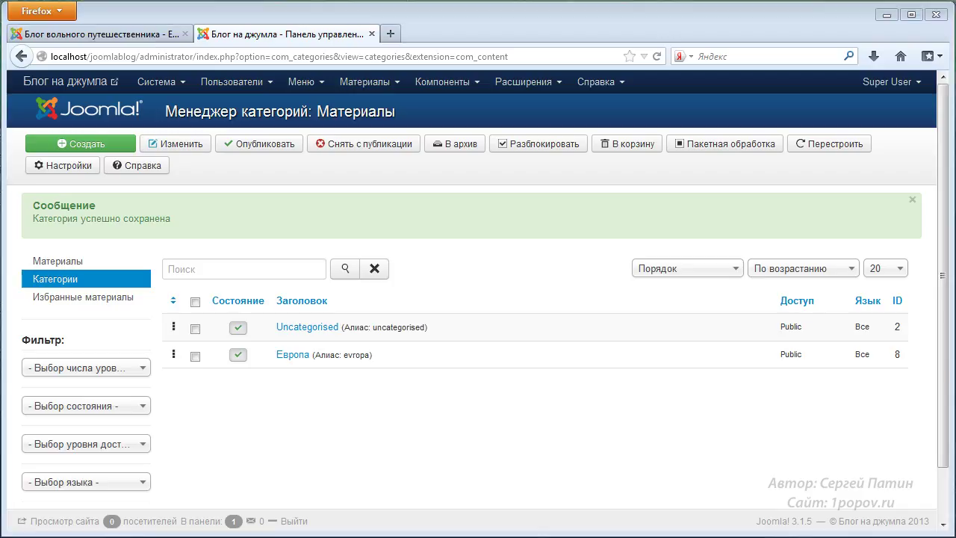
- Start a new article category and set its title to Австрия, copied from the kategorii_bloga list in Notepad
key(alt+Tab)
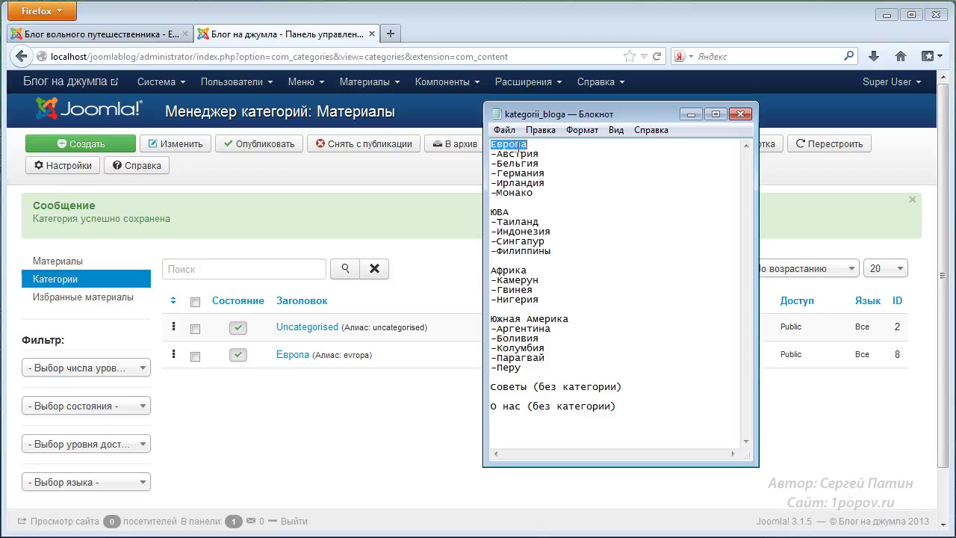
double_click(509, 155)
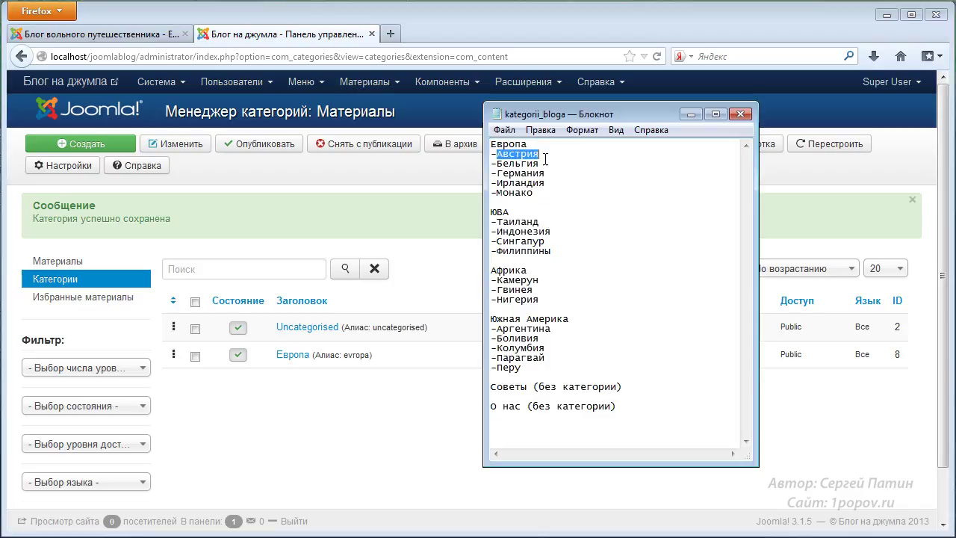
drag(540, 155, 487, 156)
click(510, 157)
drag(497, 156, 546, 155)
click(314, 443)
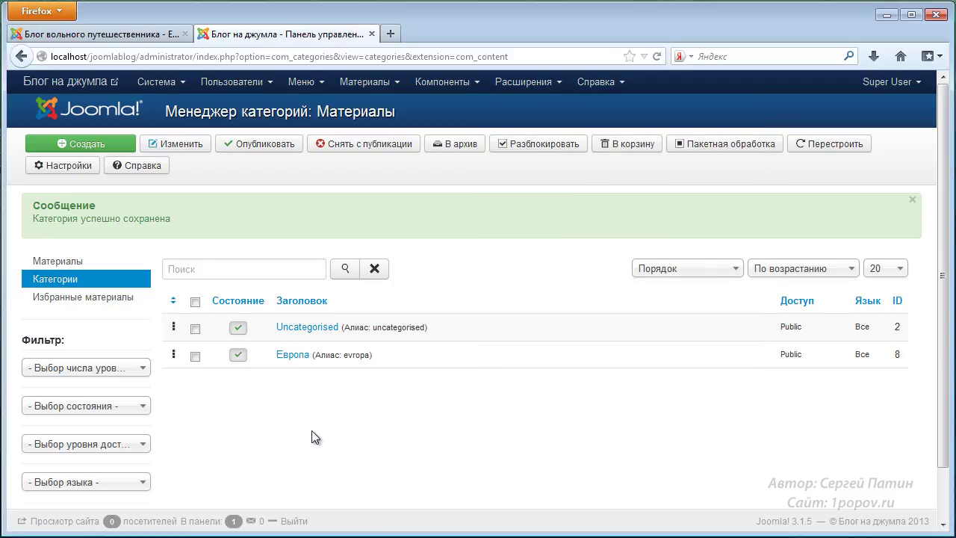
click(107, 145)
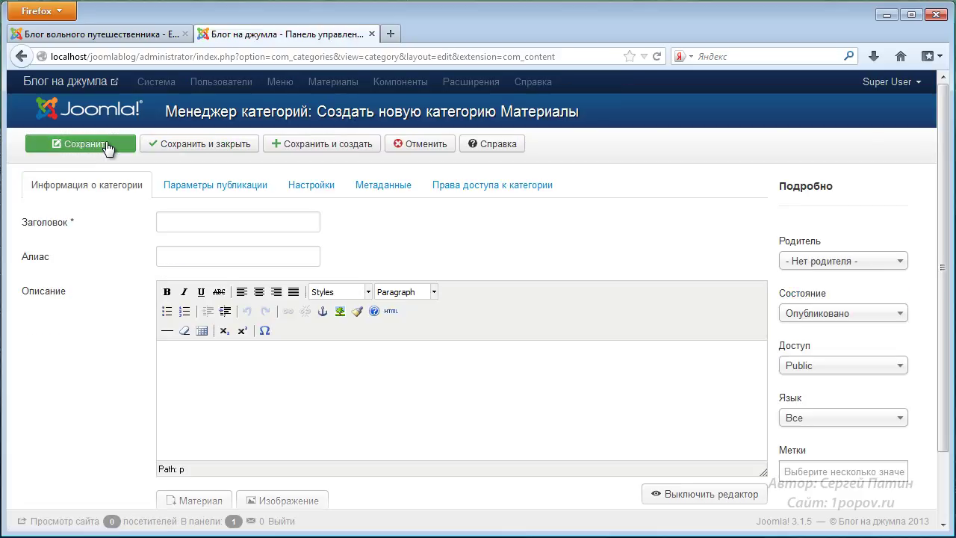
click(191, 222)
text(Австрия)
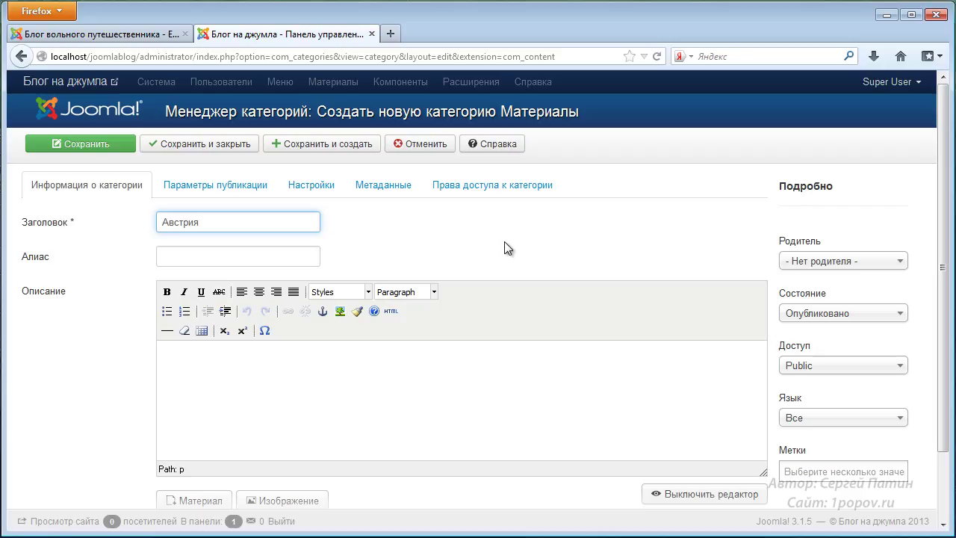
- Set Европа as the parent of Австрия, save and close it, and compare the category list's nesting with the kategorii_bloga list
click(901, 269)
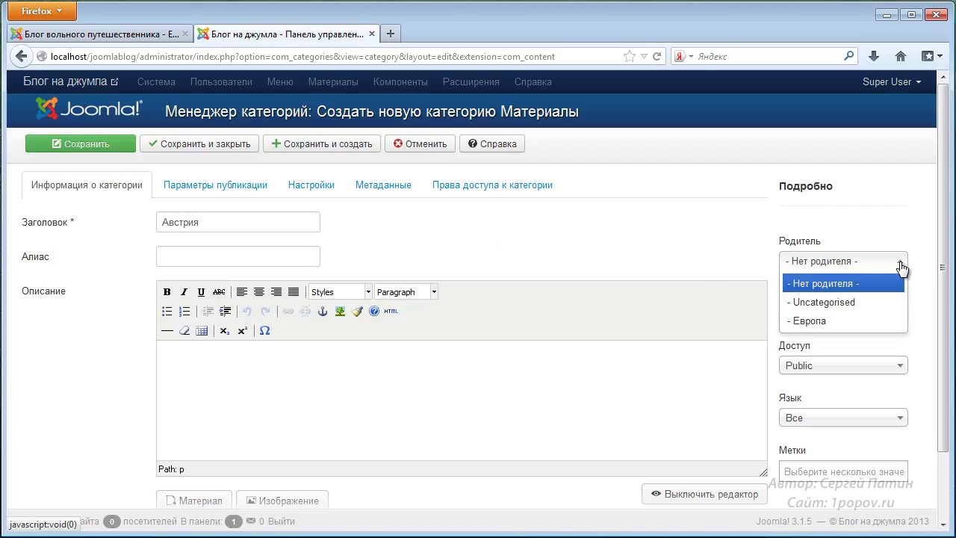
click(810, 323)
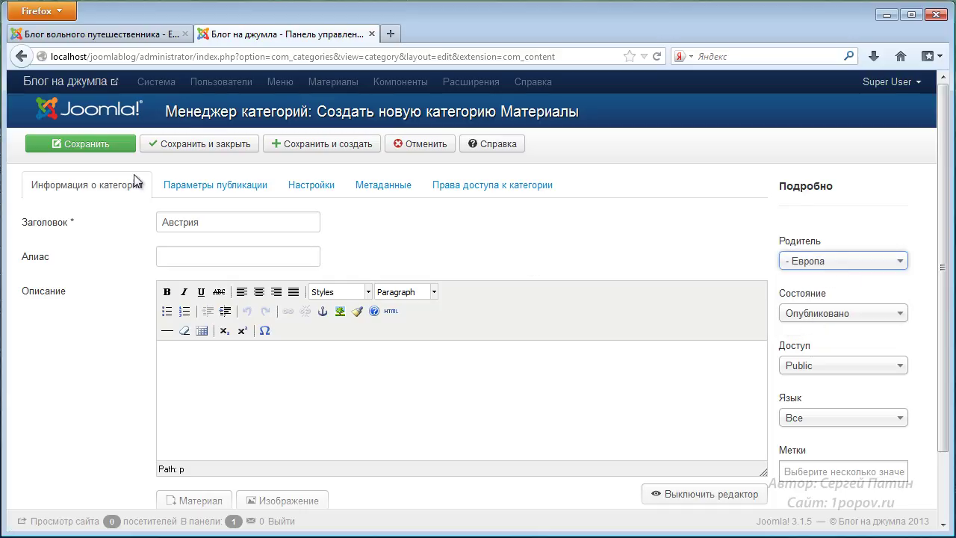
click(226, 148)
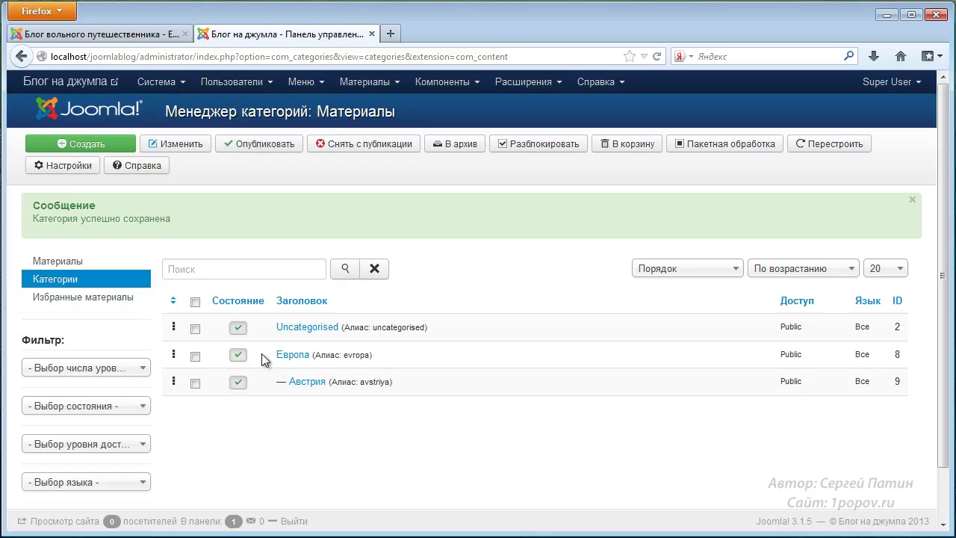
key(alt+Tab)
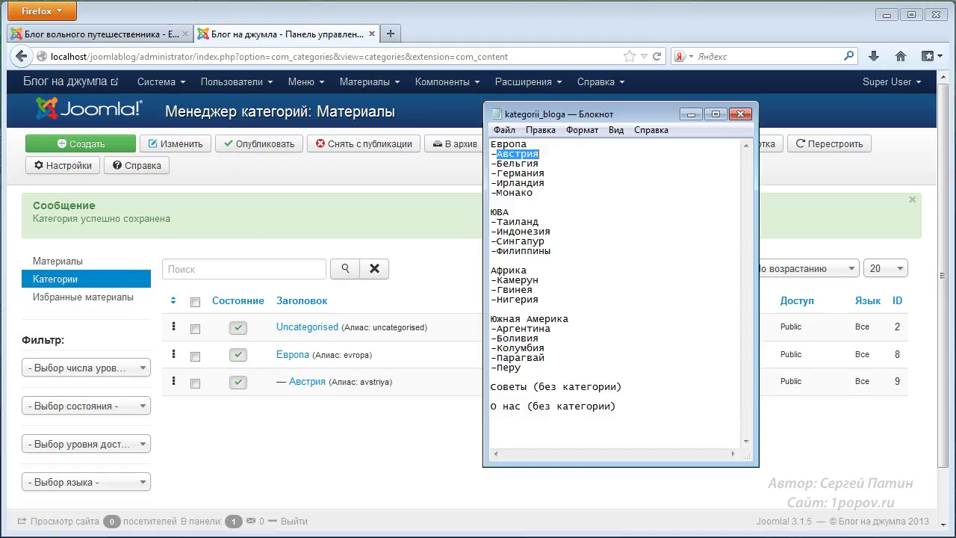
click(498, 143)
click(292, 421)
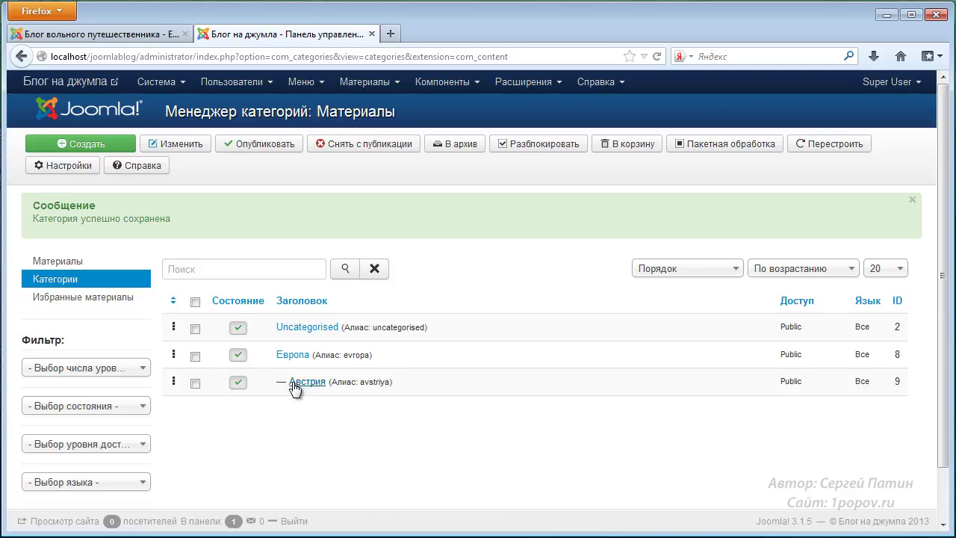
click(313, 389)
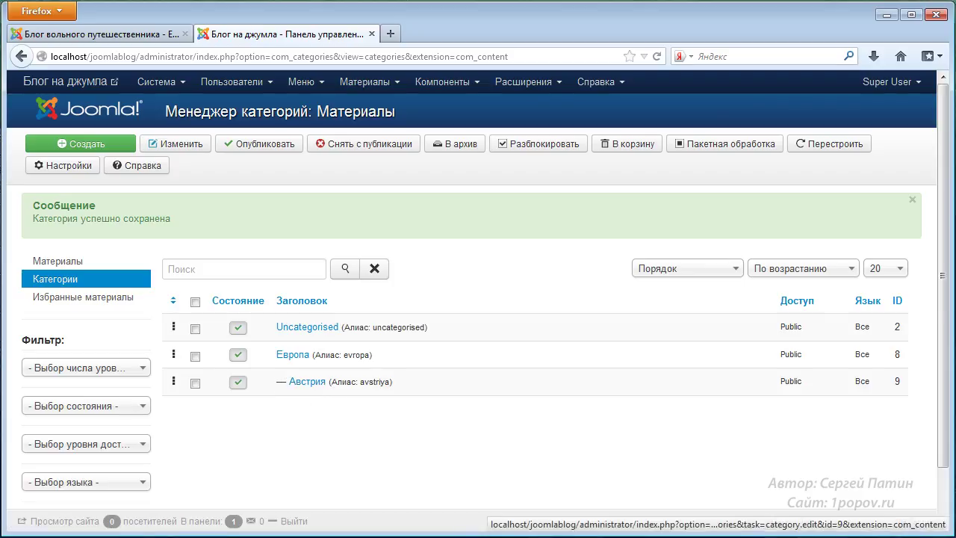
- Create a category titled Бельгия, copied from the kategorii_bloga list, without a parent, and save it while opening another new category
key(alt+Tab)
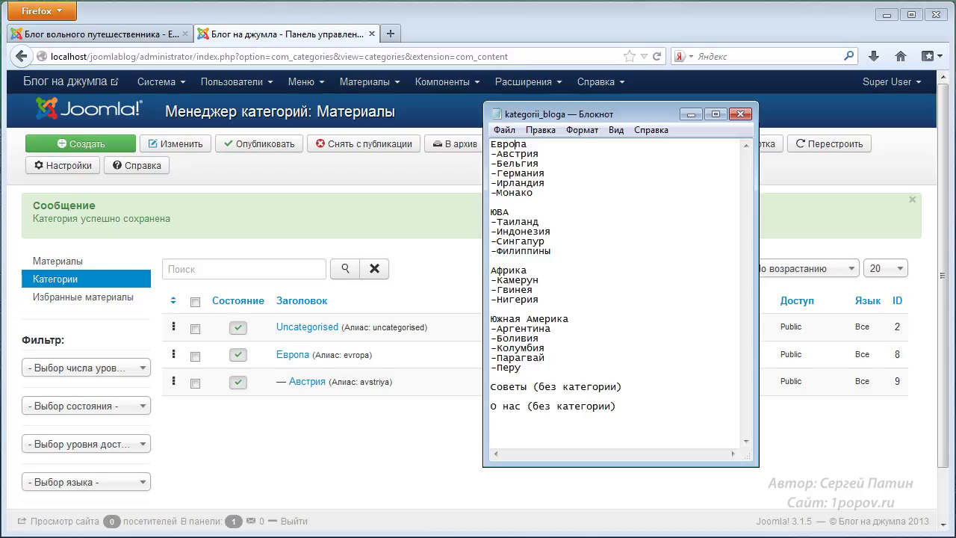
drag(498, 163, 543, 163)
key(alt+Tab)
click(92, 146)
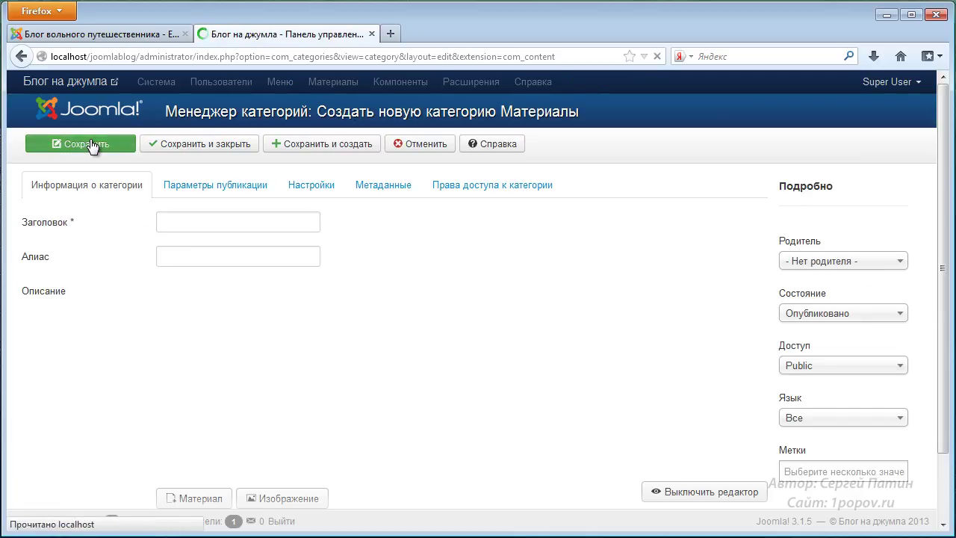
click(224, 221)
text(Бельгия)
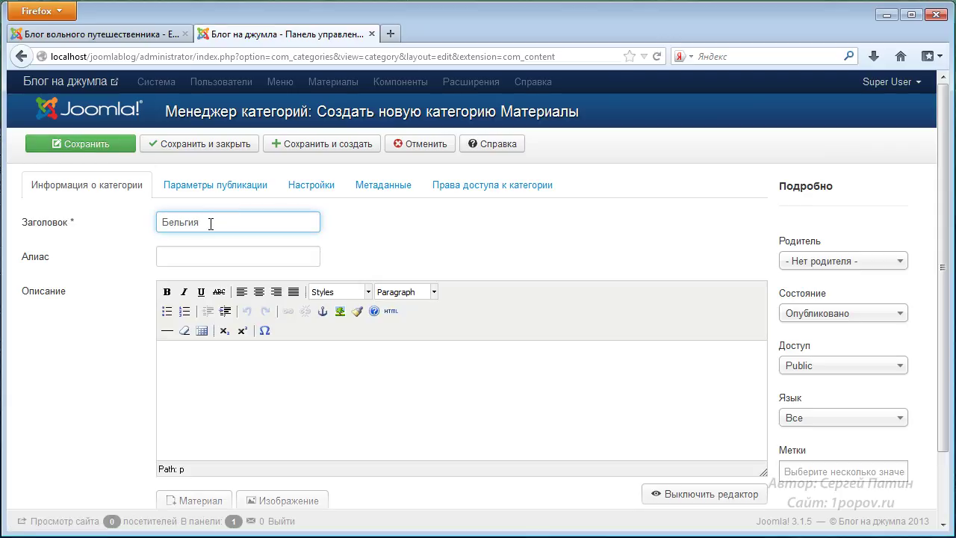
click(298, 148)
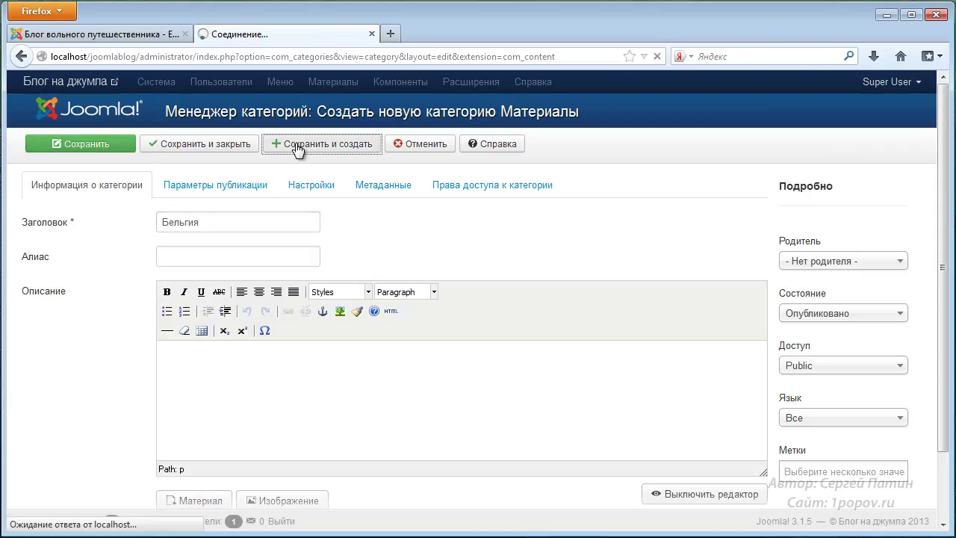
- Title the new category Германия, copied from the kategorii_bloga list, and save it without a parent while opening another new category
key(alt+Tab)
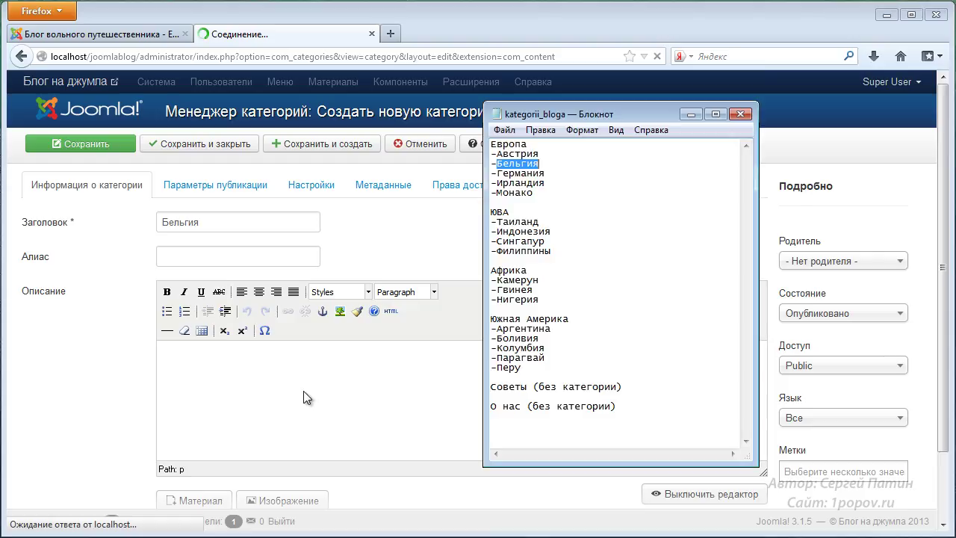
click(498, 173)
drag(498, 173, 548, 173)
key(ctrl+c)
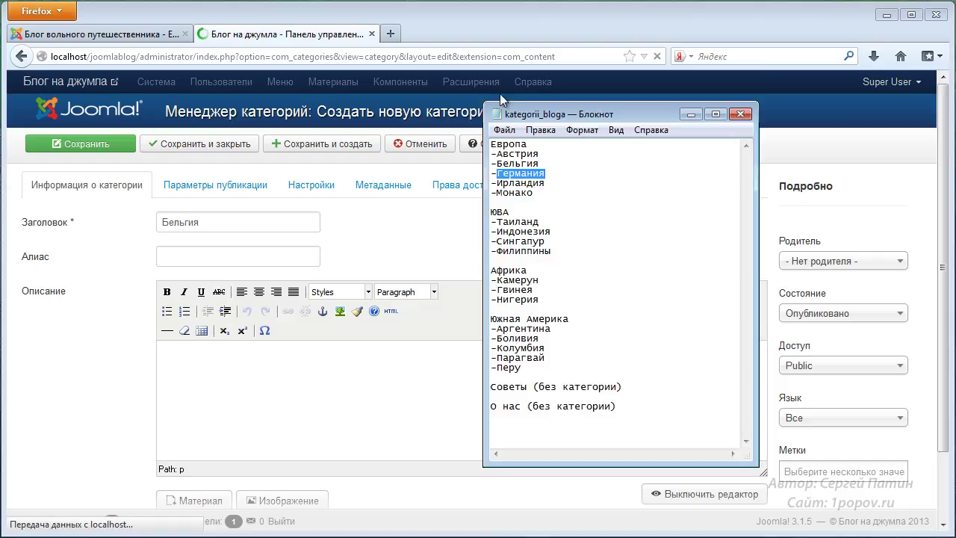
click(495, 18)
click(222, 282)
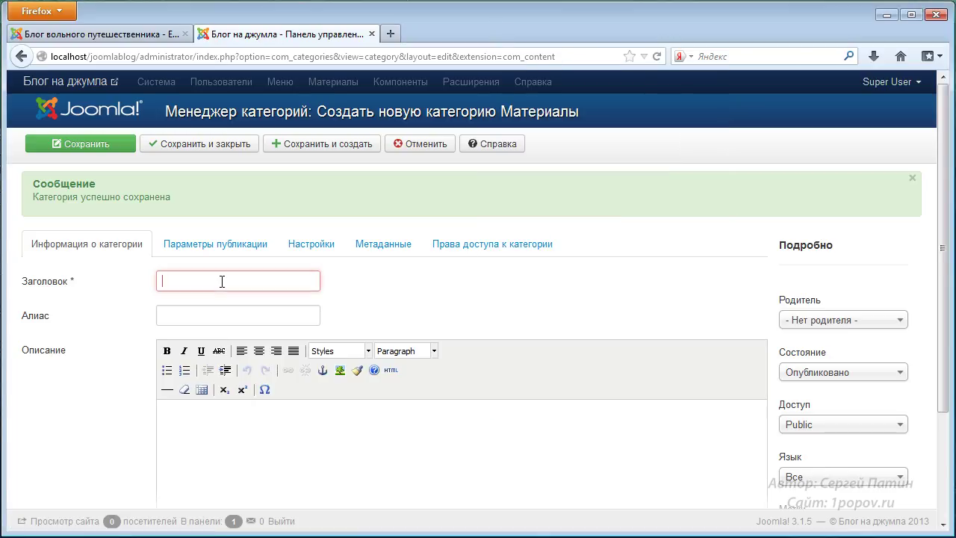
key(ctrl+v)
click(323, 142)
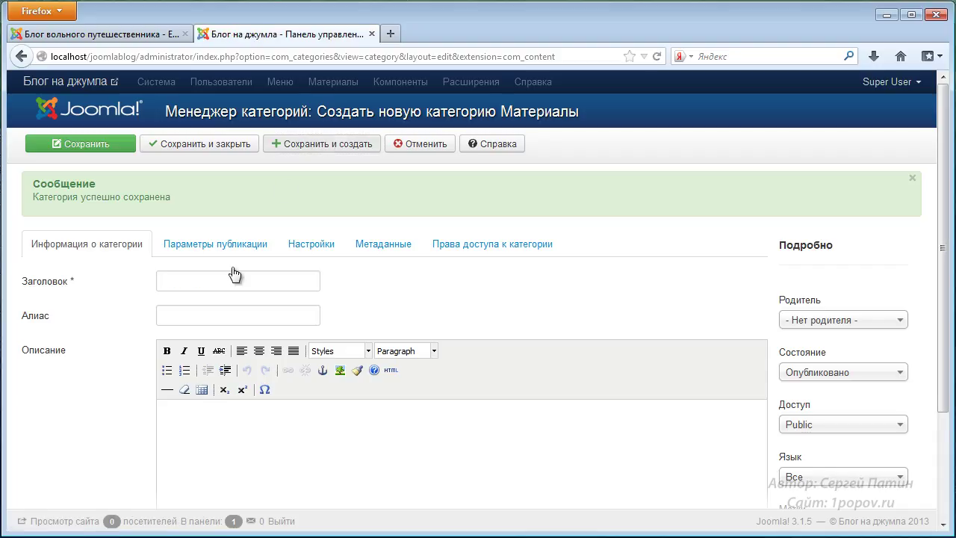
key(alt+Tab)
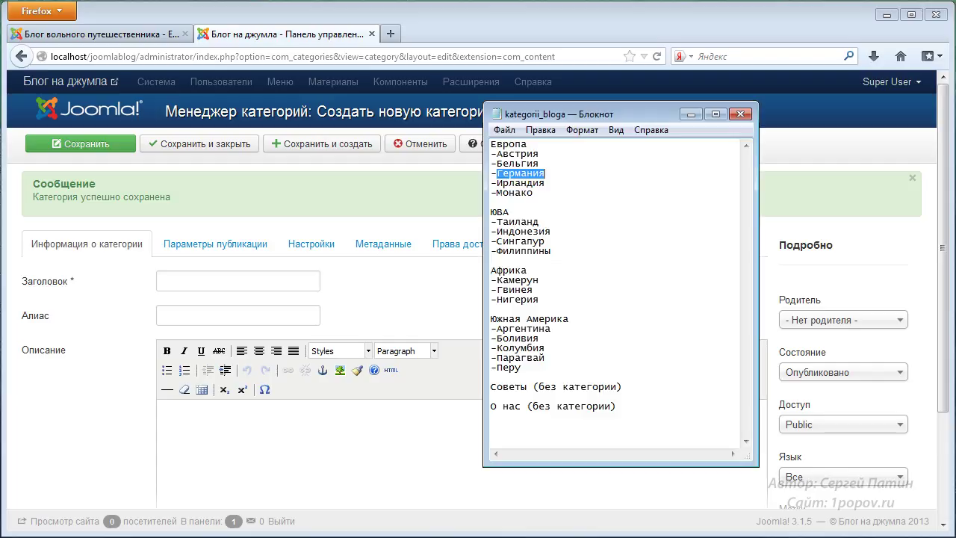
drag(497, 182, 538, 183)
click(430, 286)
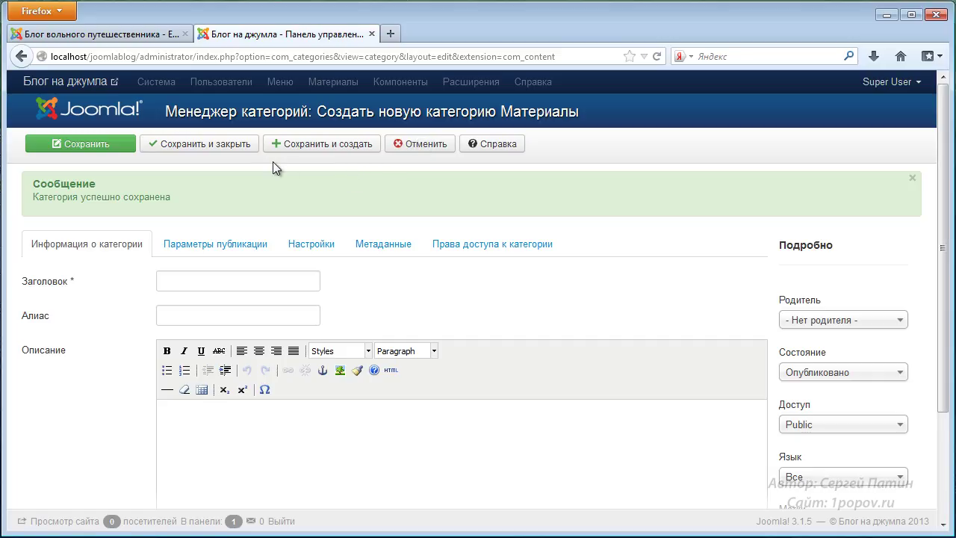
- Discard the blank new category, then set Европа as the parent of the Бельгия category and save and close it
click(430, 147)
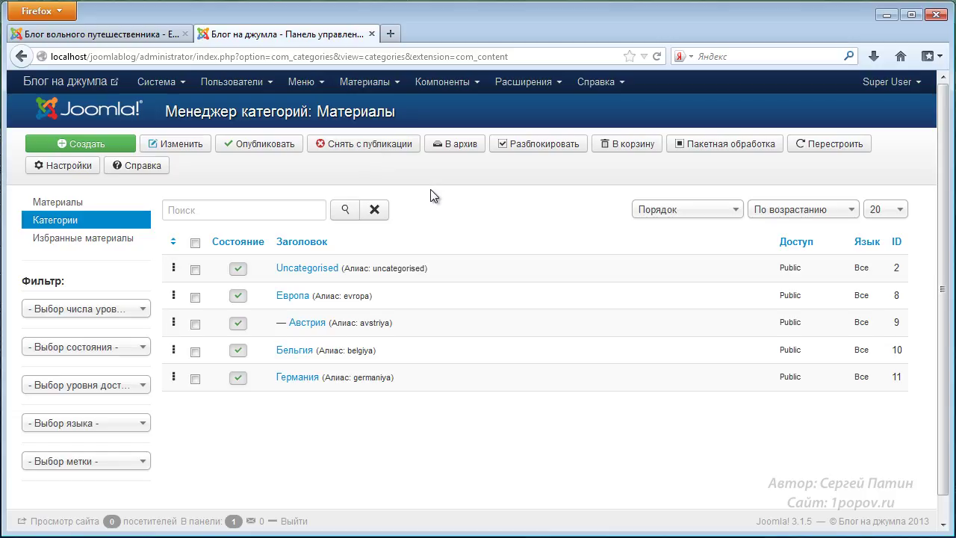
click(299, 354)
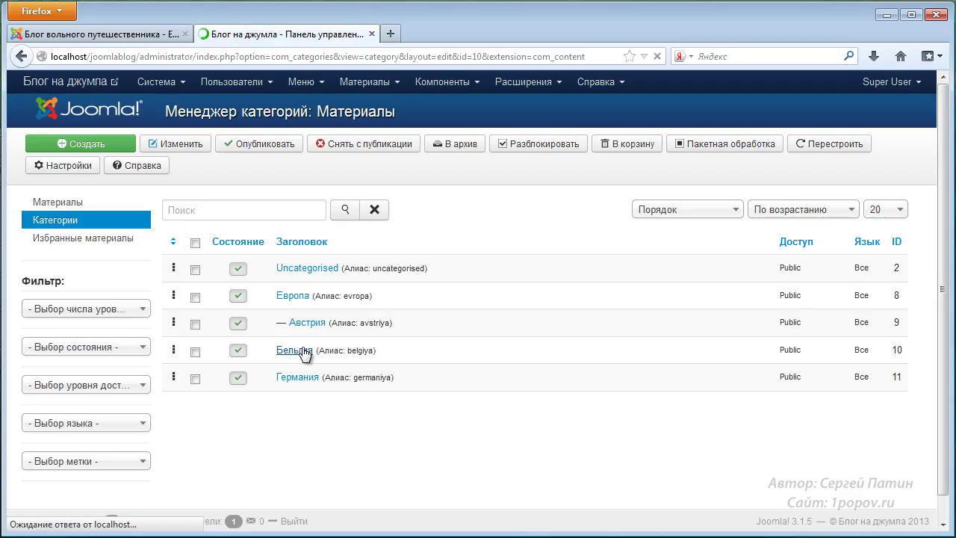
click(901, 305)
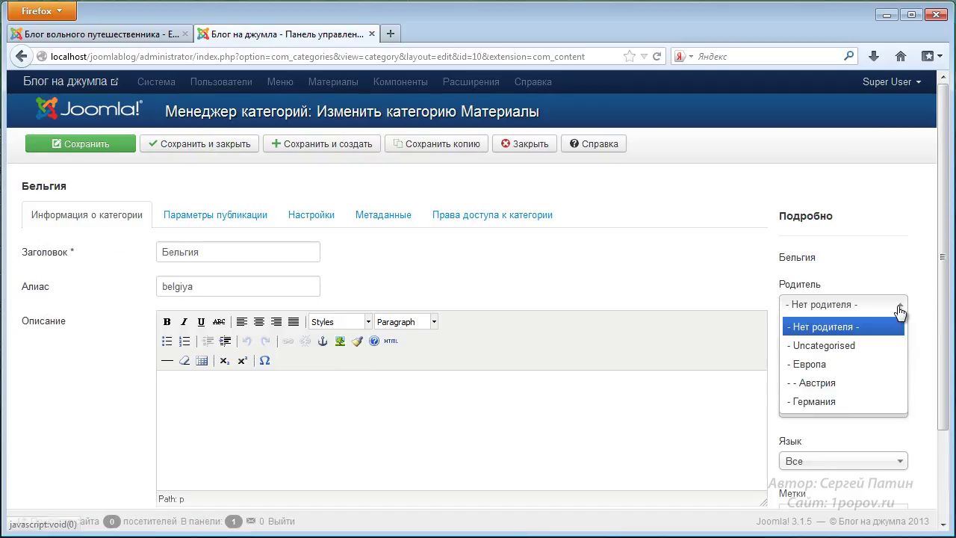
click(806, 365)
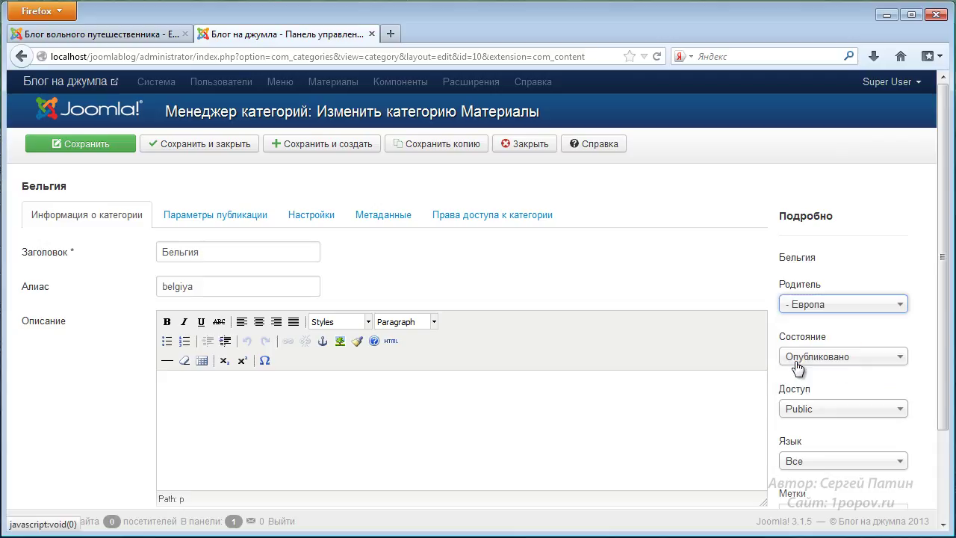
click(171, 148)
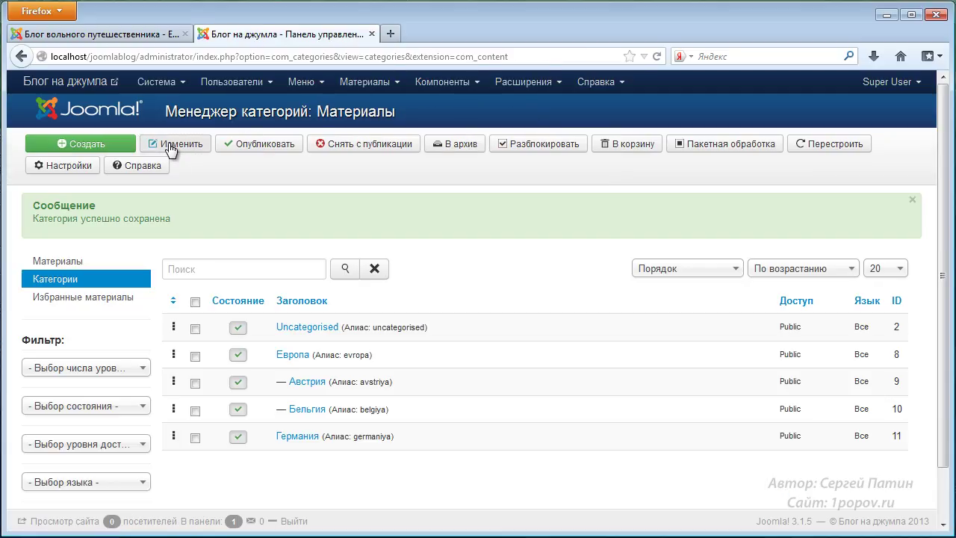
- Set Европа as the parent of the Германия category, and save and close it
click(296, 437)
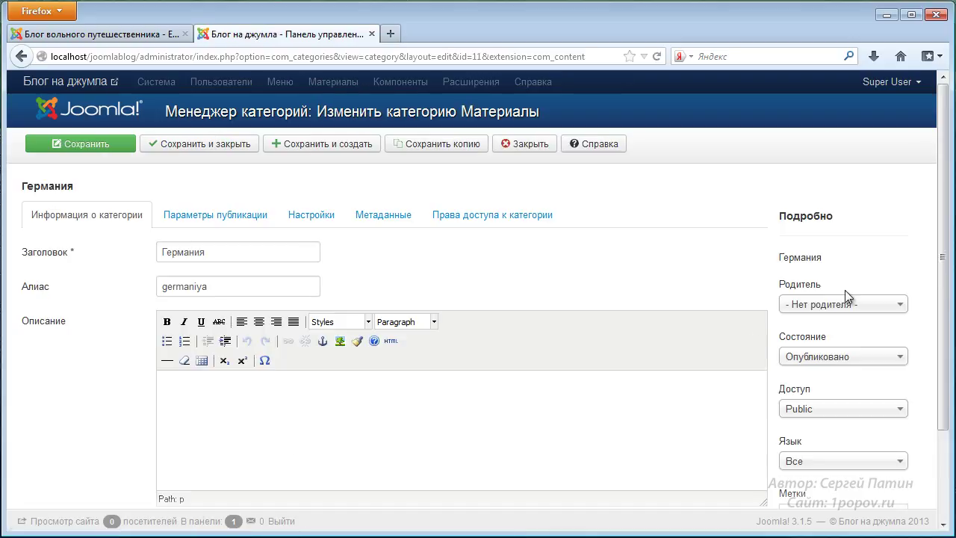
click(841, 306)
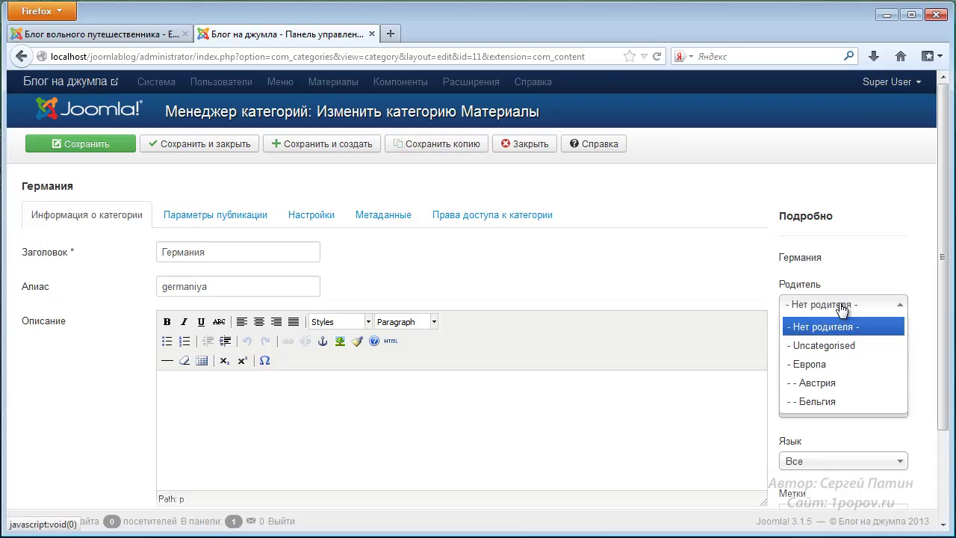
click(829, 364)
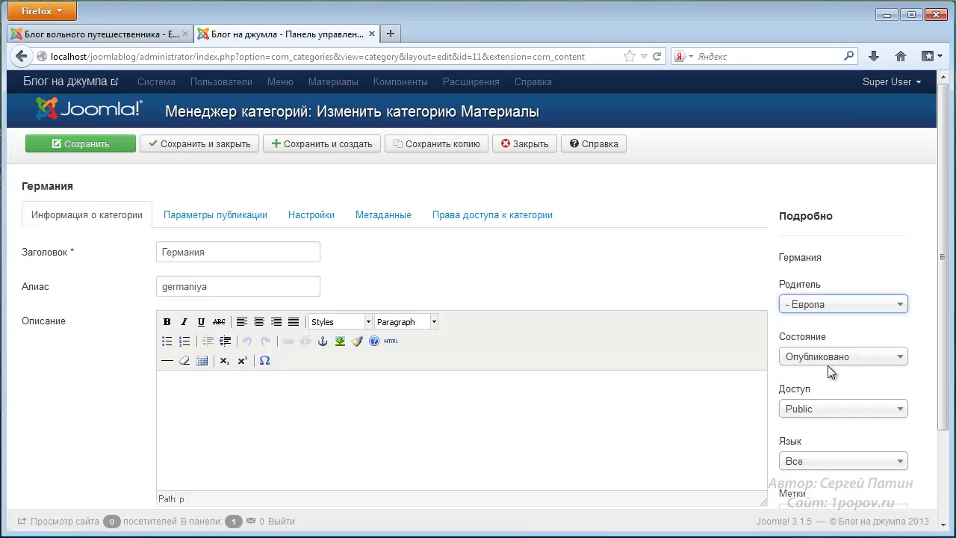
click(195, 150)
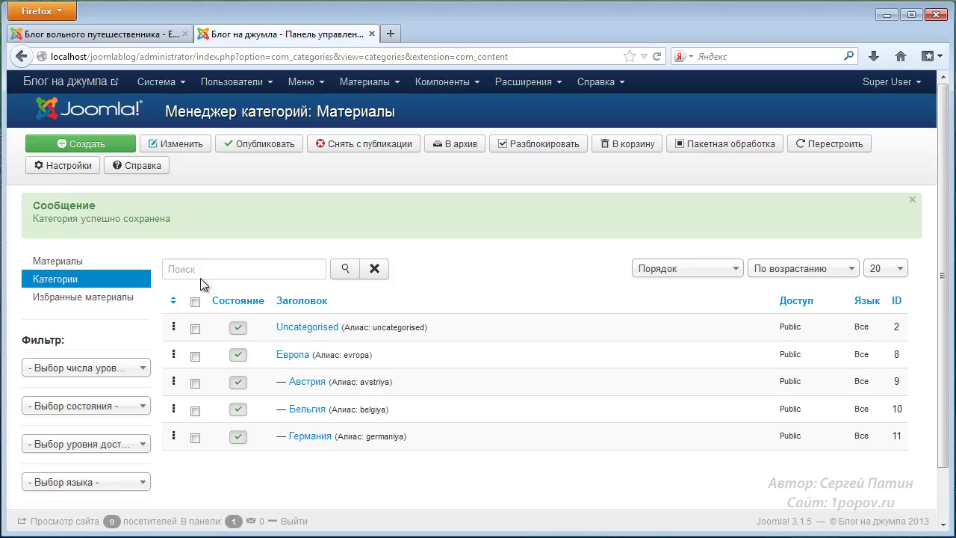
- Start a new article category and set its title to Ирландия, copied from the kategorii_bloga list in Notepad
click(86, 144)
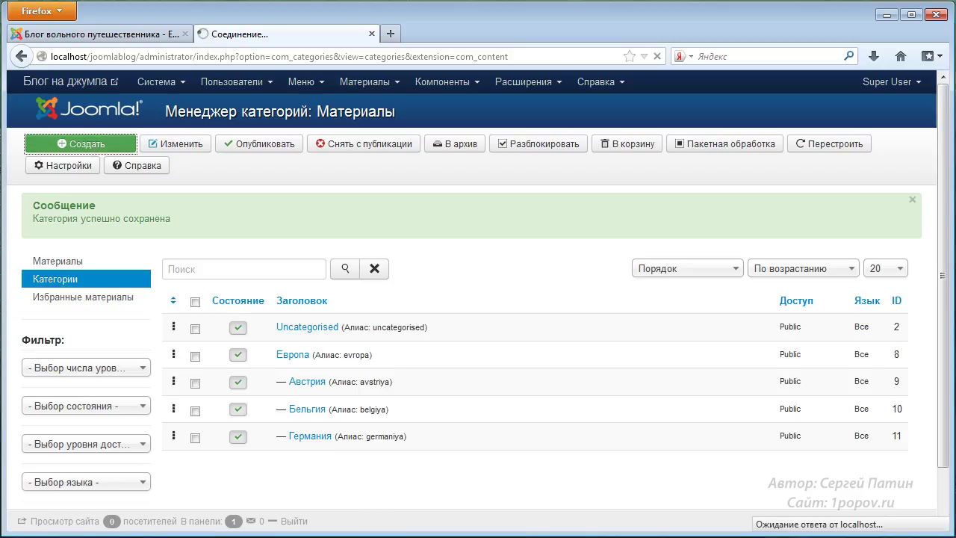
key(alt+Tab)
click(535, 191)
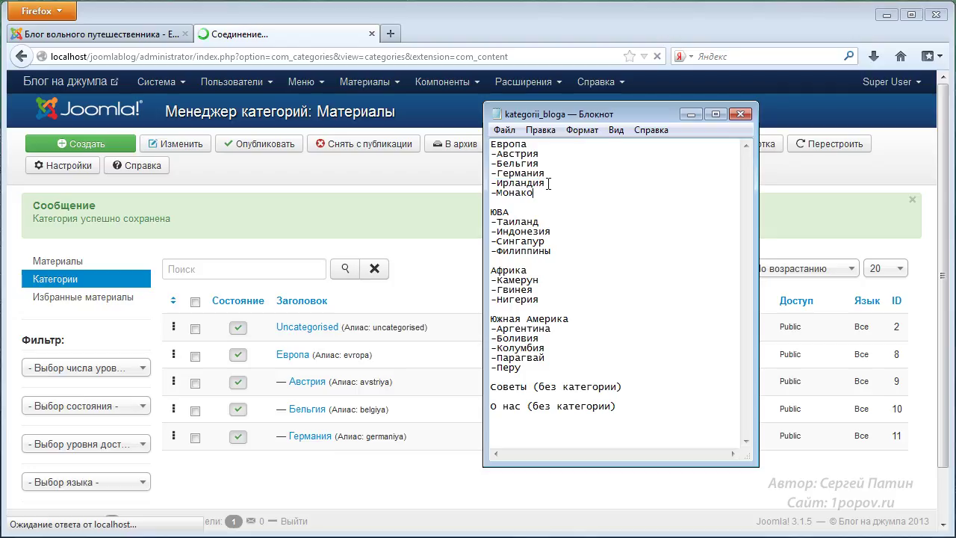
drag(549, 183, 506, 187)
key(ctrl+c)
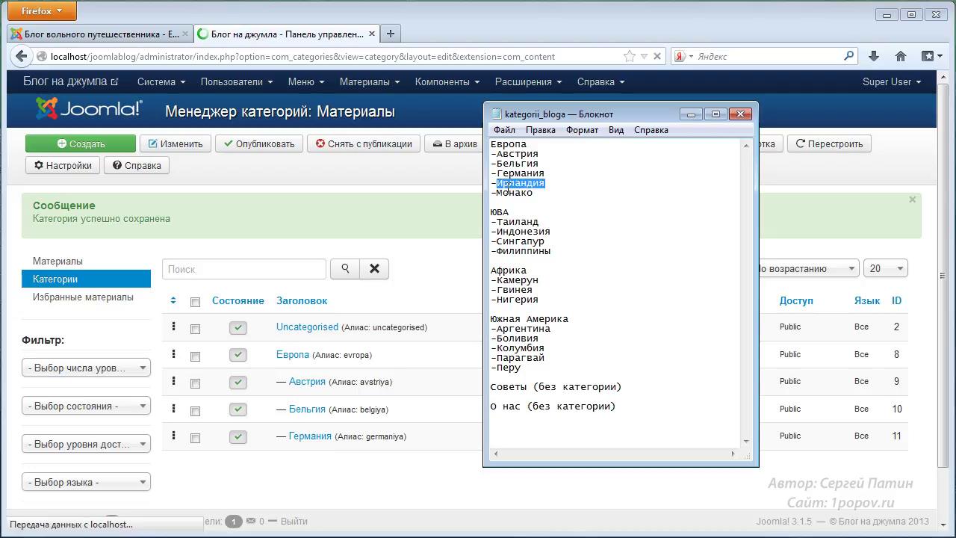
click(383, 495)
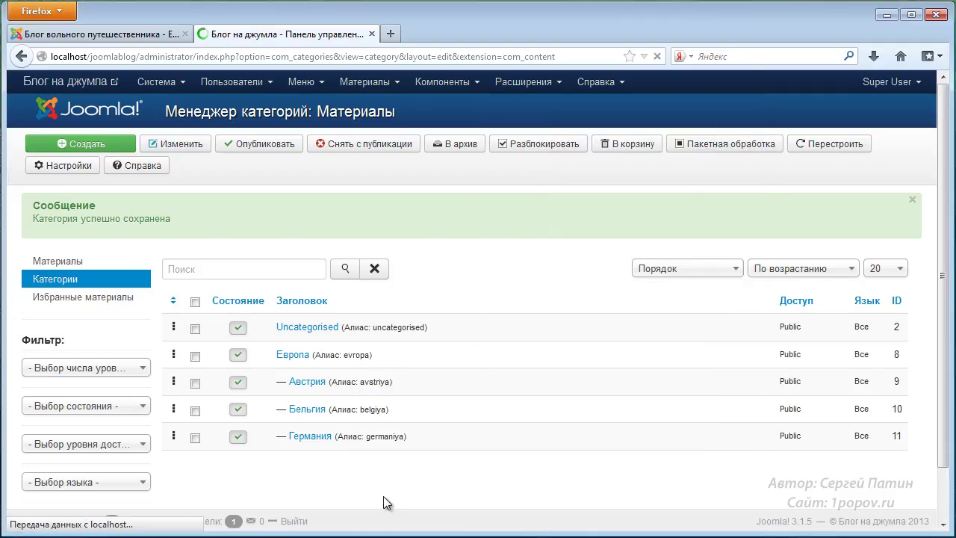
click(286, 222)
key(ctrl+v)
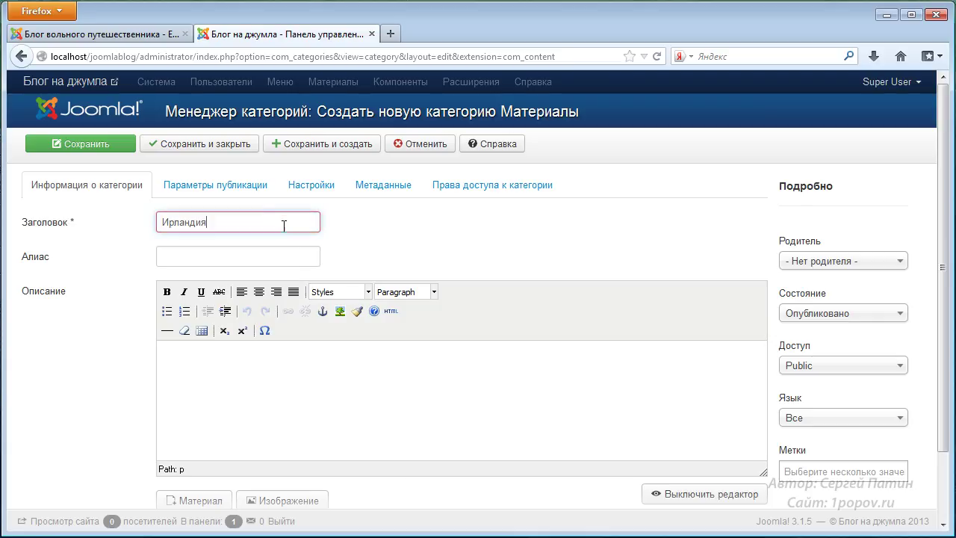
- Set Европа as the parent of the Ирландия category and save it while opening another new category
click(901, 261)
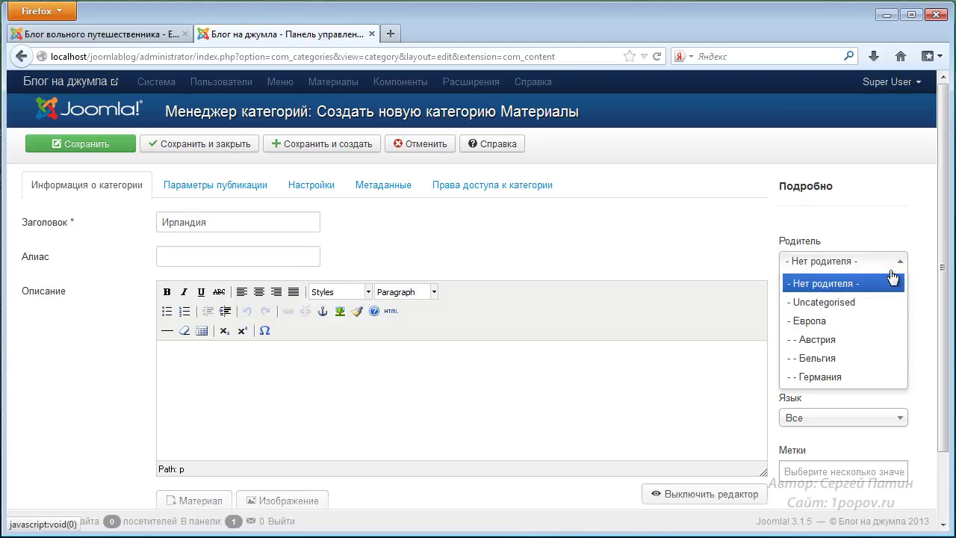
click(842, 327)
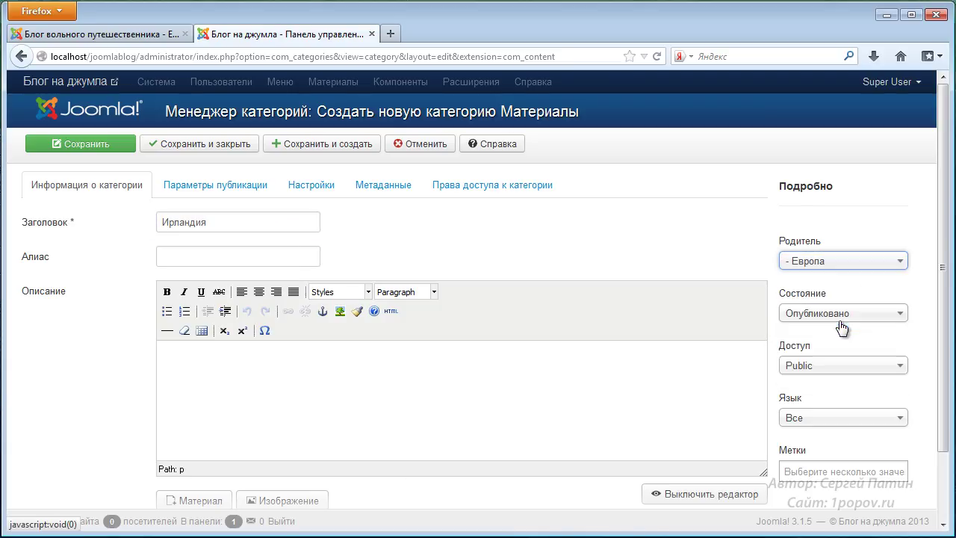
click(306, 146)
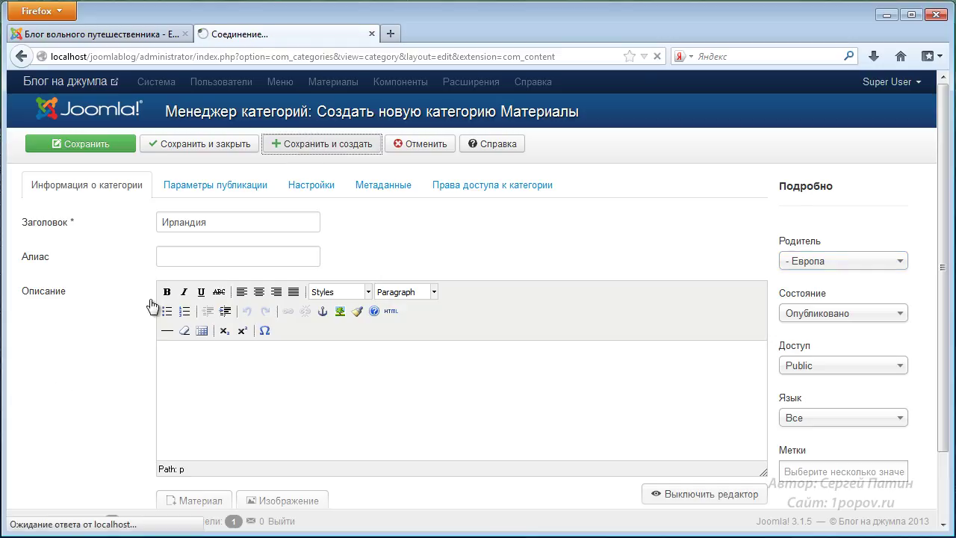
- Create the Монако category under the parent Европа, copying its title from the kategorii_bloga list, and save it with another new category opened
key(alt+Tab)
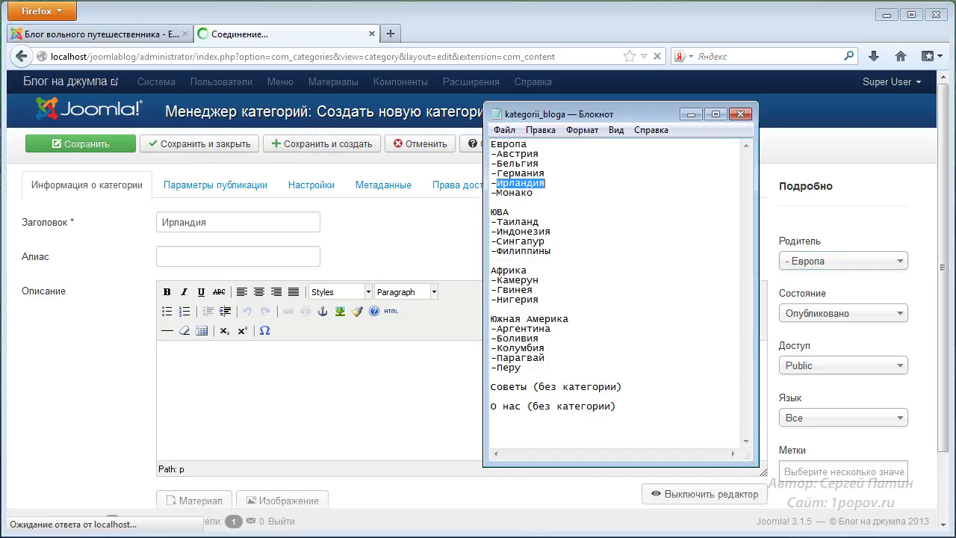
drag(496, 193, 533, 192)
key(ctrl+c)
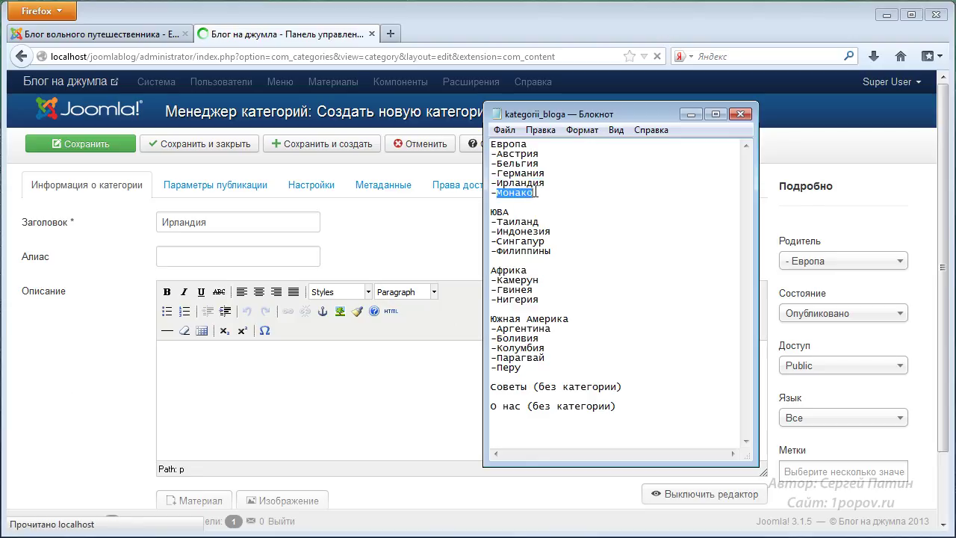
click(369, 228)
click(240, 286)
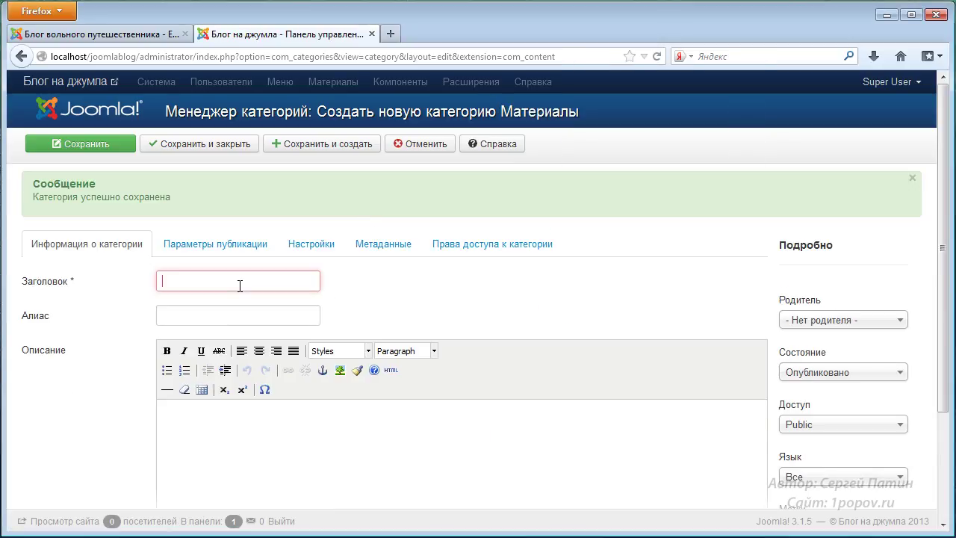
key(ctrl+v)
click(851, 320)
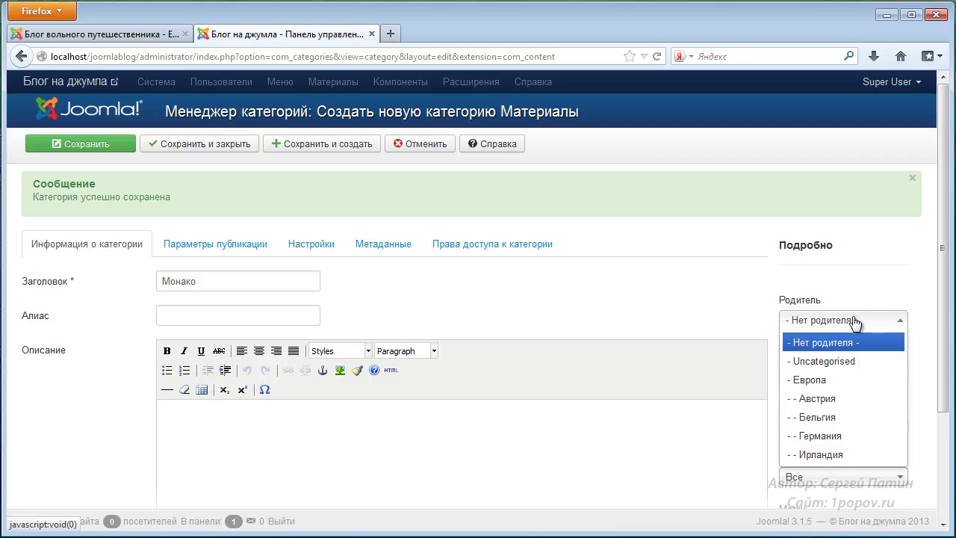
click(807, 380)
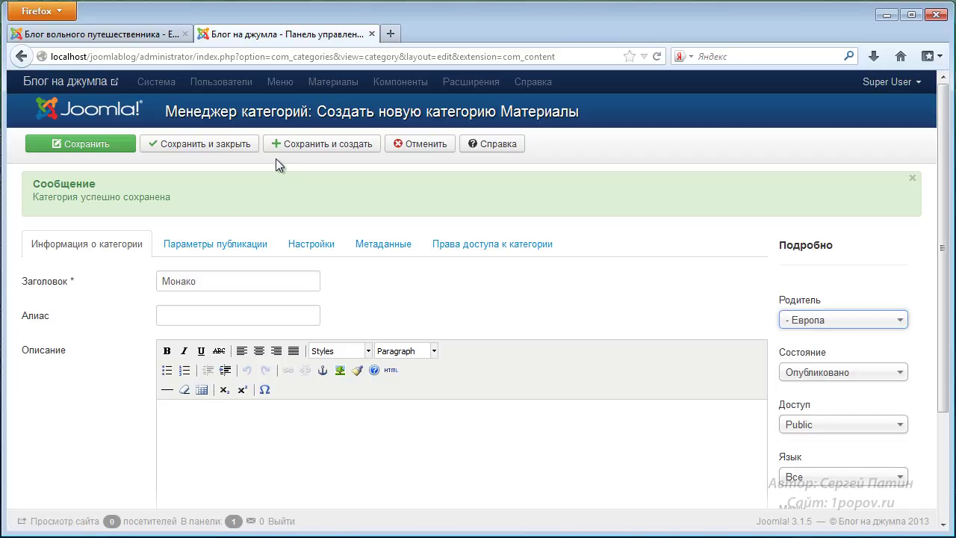
click(305, 148)
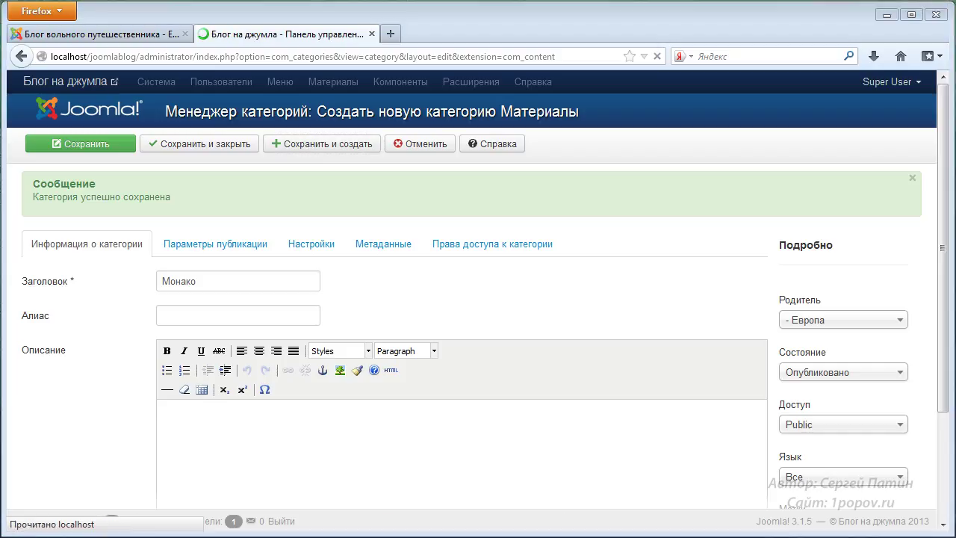
- Create the ЮВА category without a parent, copying its title from the kategorii_bloga list, and save it with another new category opened
key(alt+Tab)
drag(510, 212, 491, 212)
key(ctrl+c)
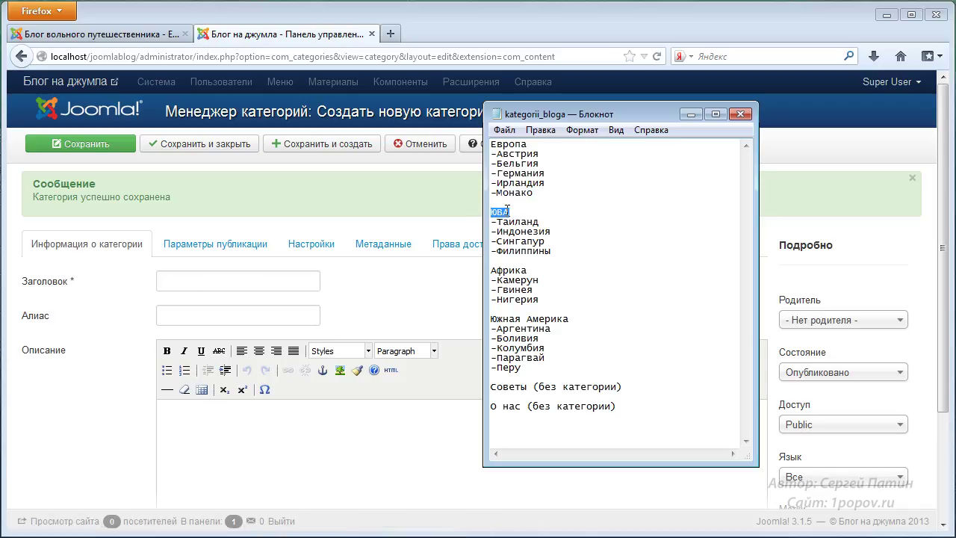
key(alt+Tab)
click(241, 280)
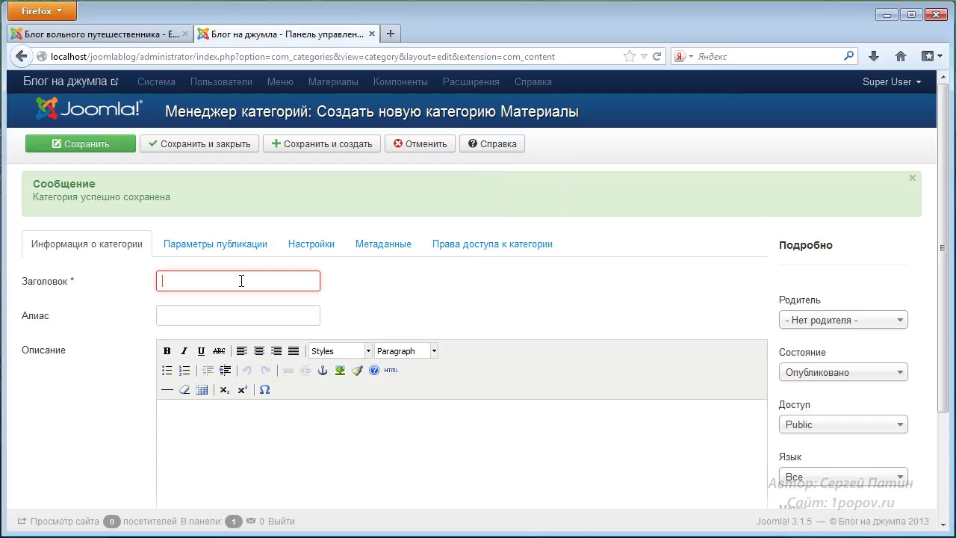
key(ctrl+v)
click(883, 321)
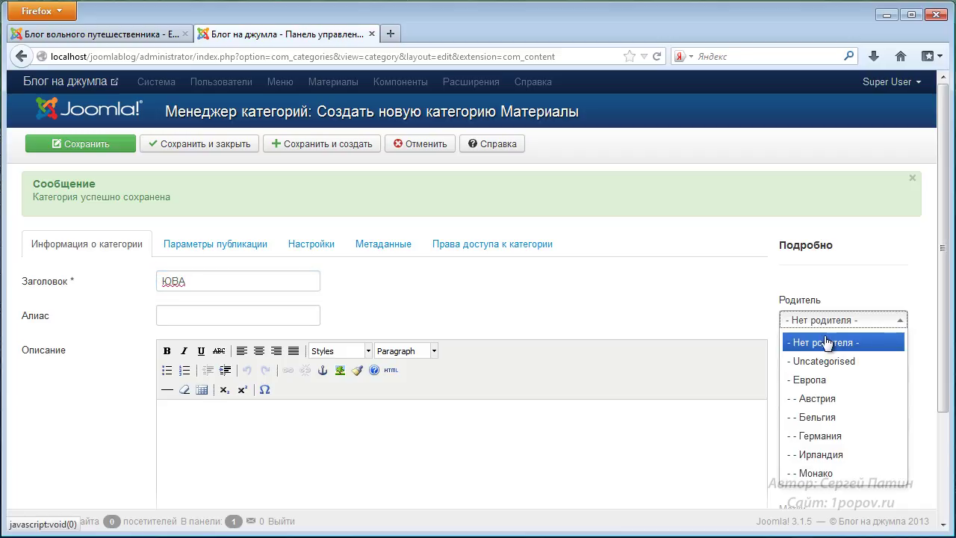
click(705, 308)
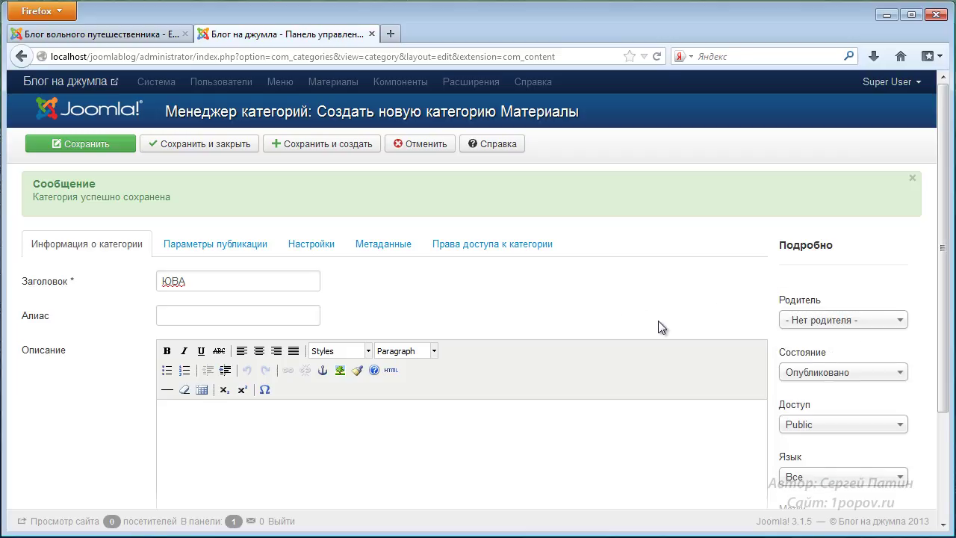
click(302, 144)
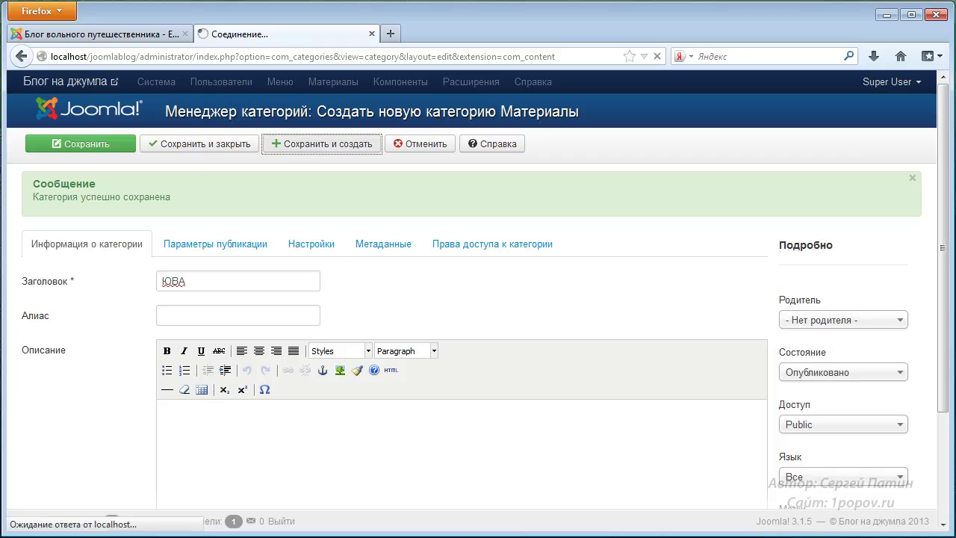
- Create the Таиланд category under the parent ЮВА, copying its title from the kategorii_bloga list, and save it with another new category opened
key(alt+Tab)
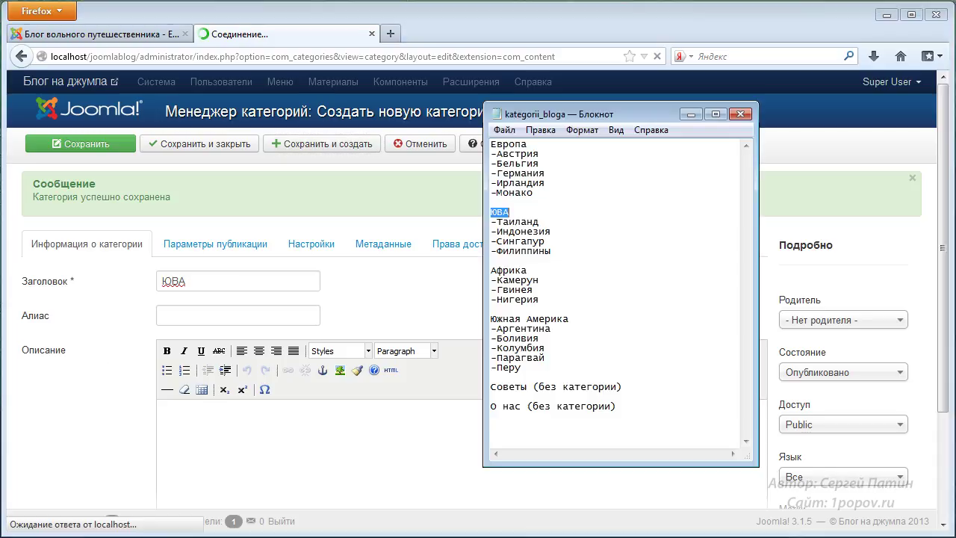
drag(497, 222, 544, 221)
key(ctrl+c)
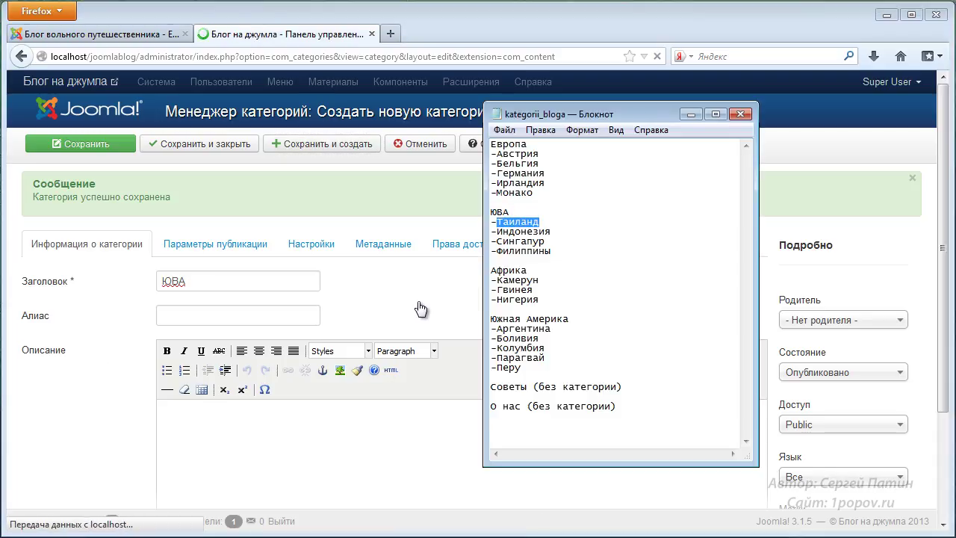
click(559, 34)
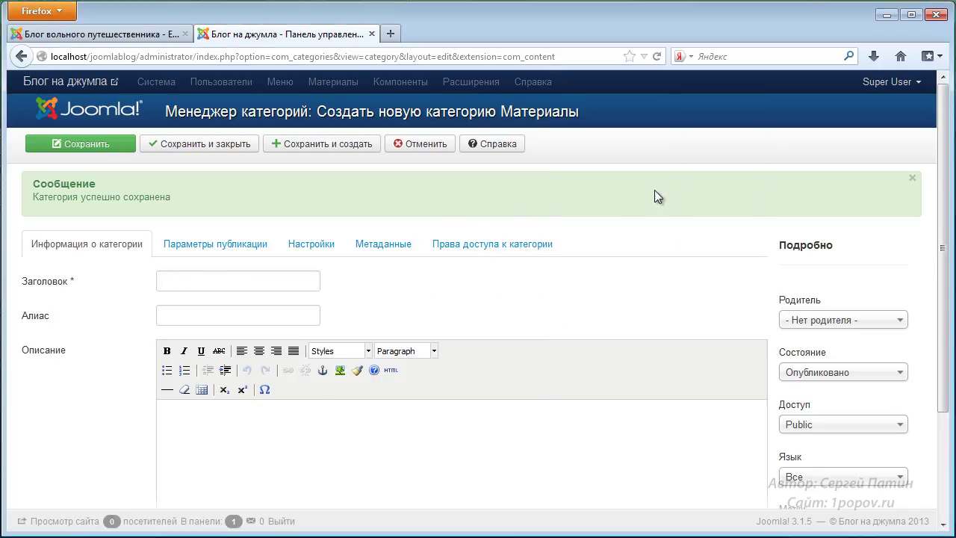
click(259, 280)
key(ctrl+v)
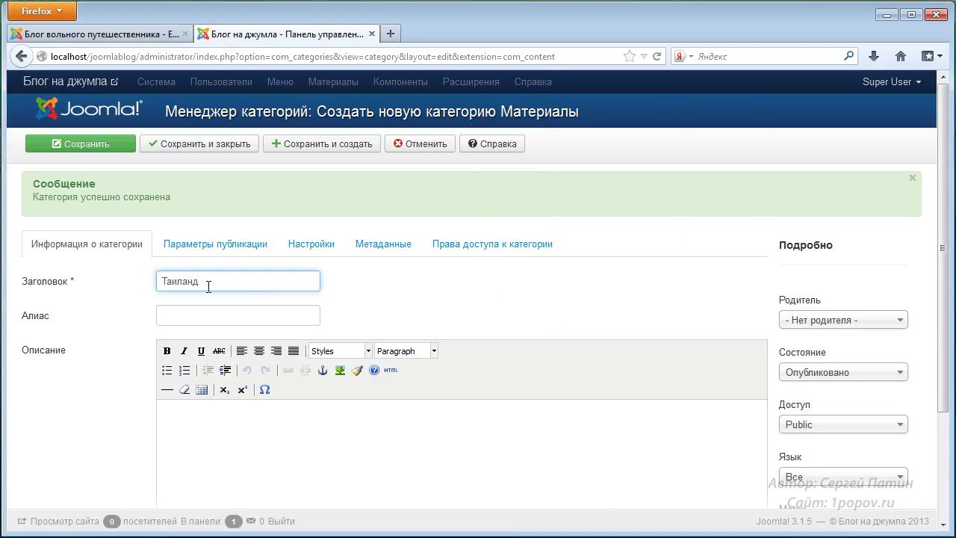
click(905, 322)
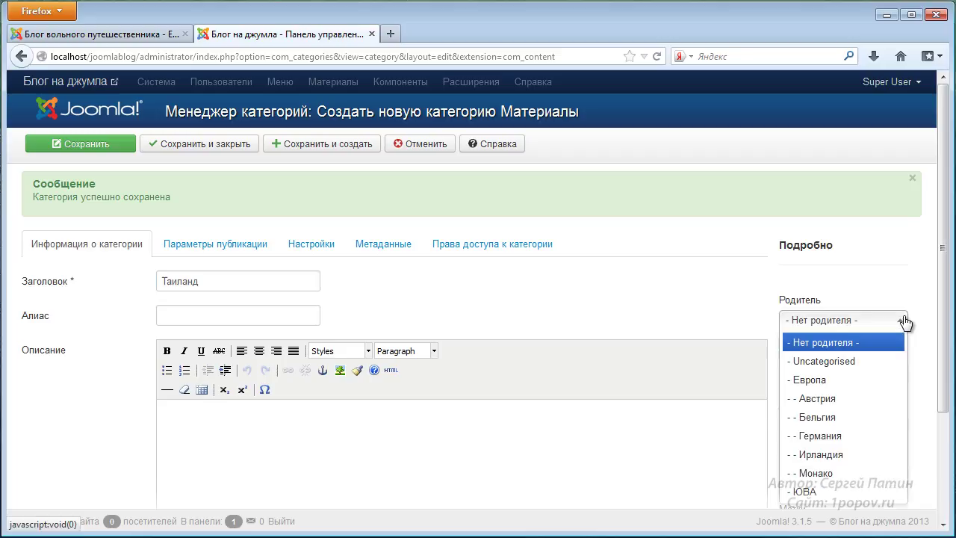
click(798, 489)
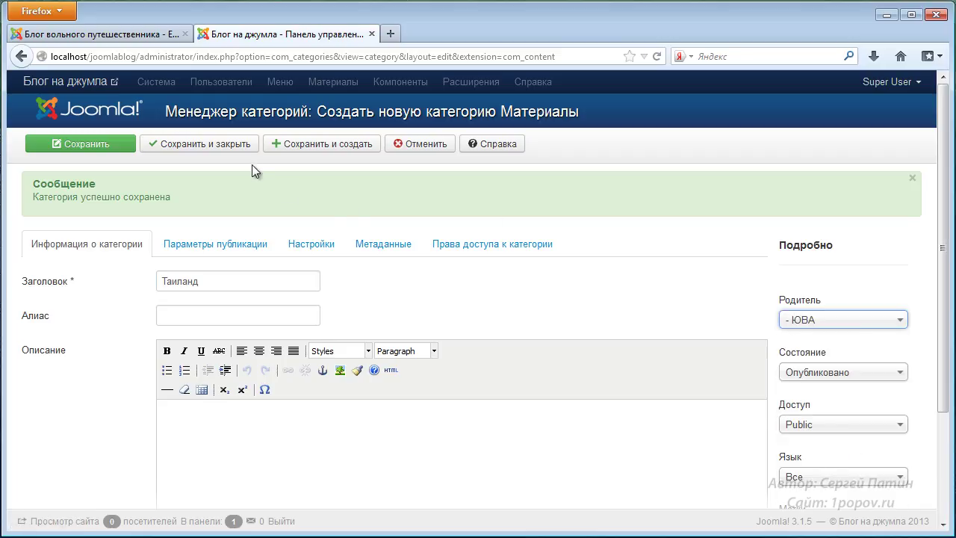
click(287, 149)
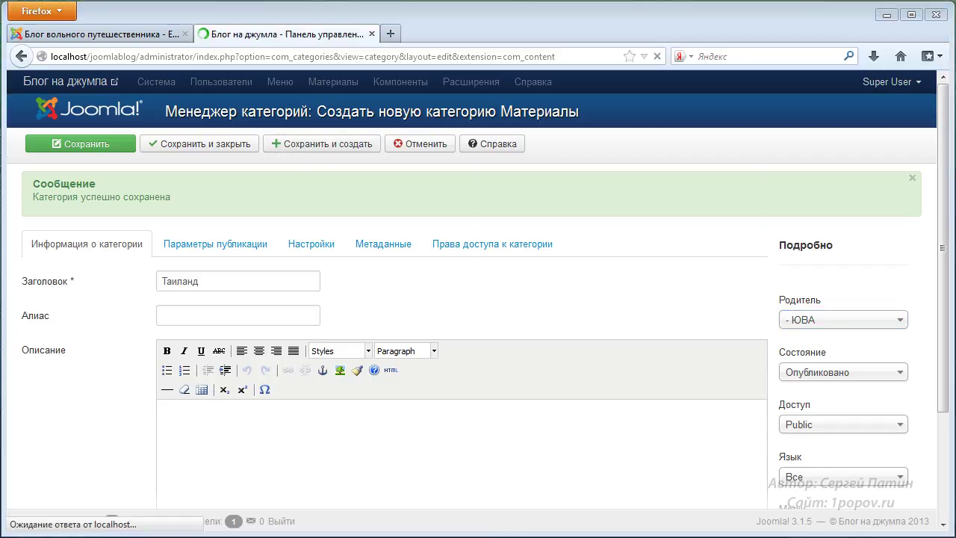
- Title the new category Индонезия, copied from the kategorii_bloga list, and set ЮВА as its parent
key(alt+Tab)
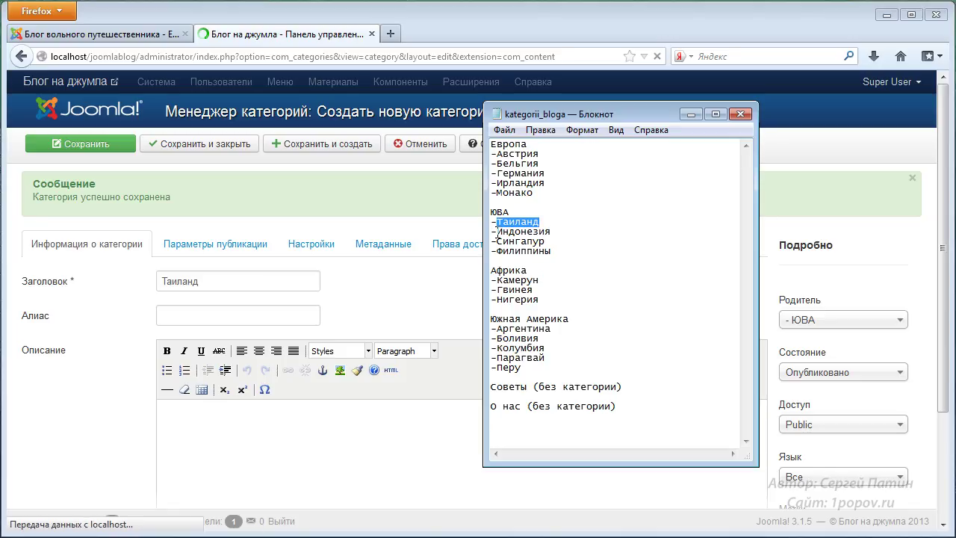
drag(497, 231, 551, 231)
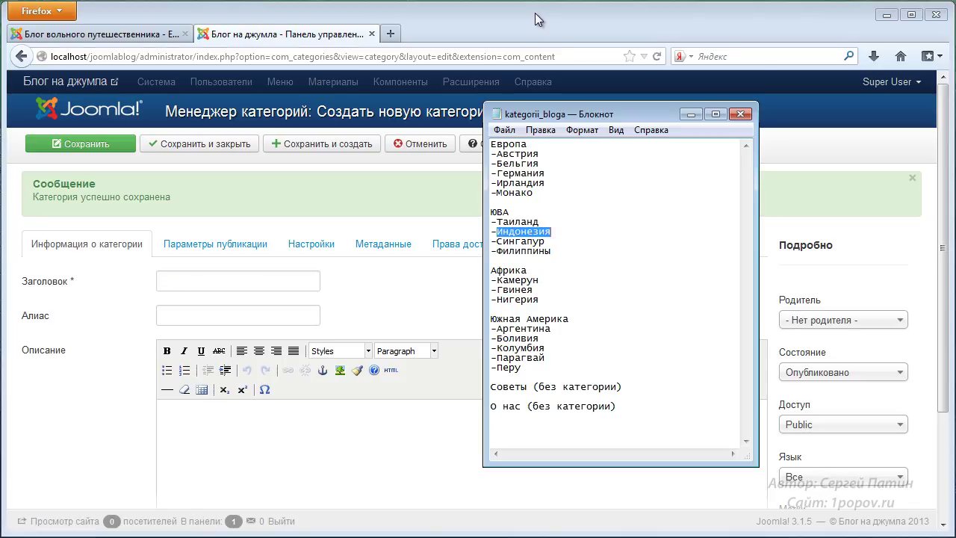
key(ctrl+c)
key(alt+Tab)
click(281, 281)
key(ctrl+v)
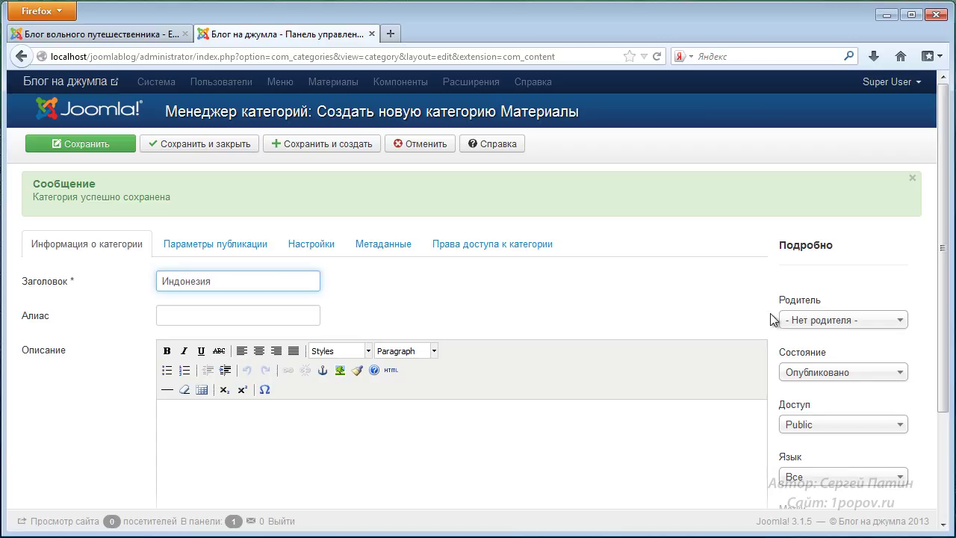
click(819, 321)
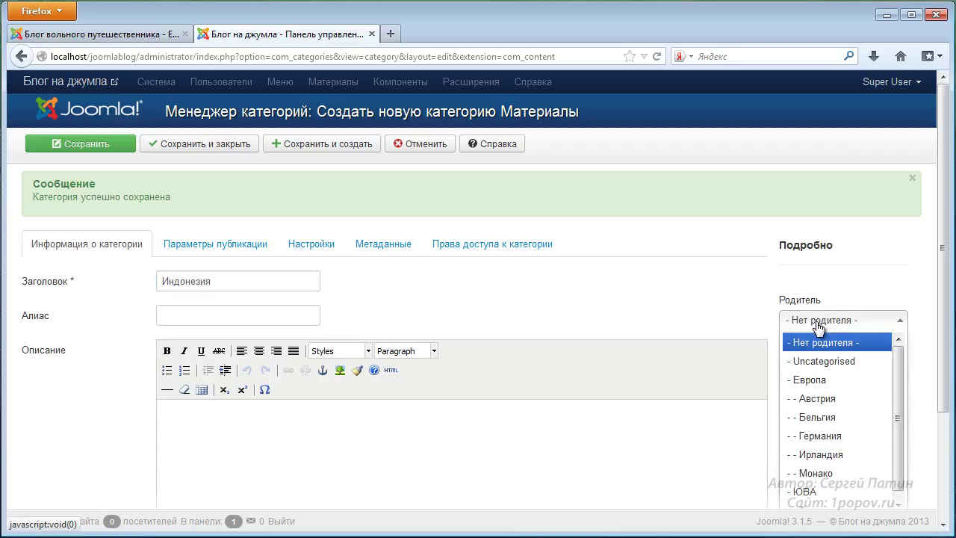
click(805, 492)
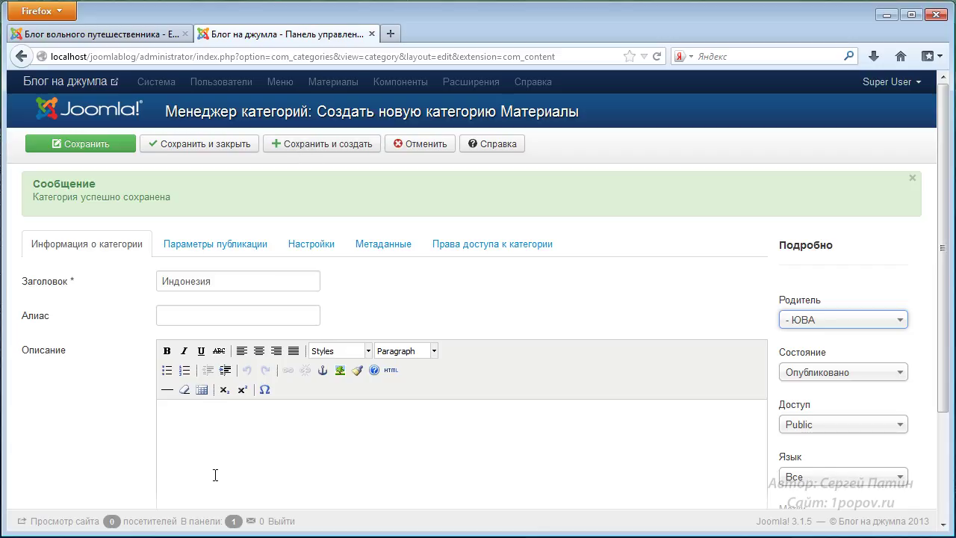
key(alt+Tab)
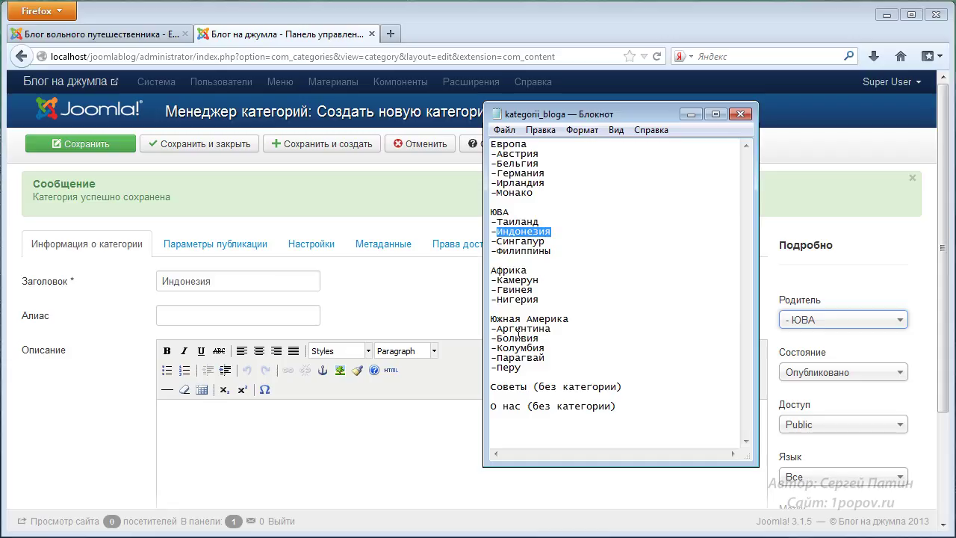
click(379, 298)
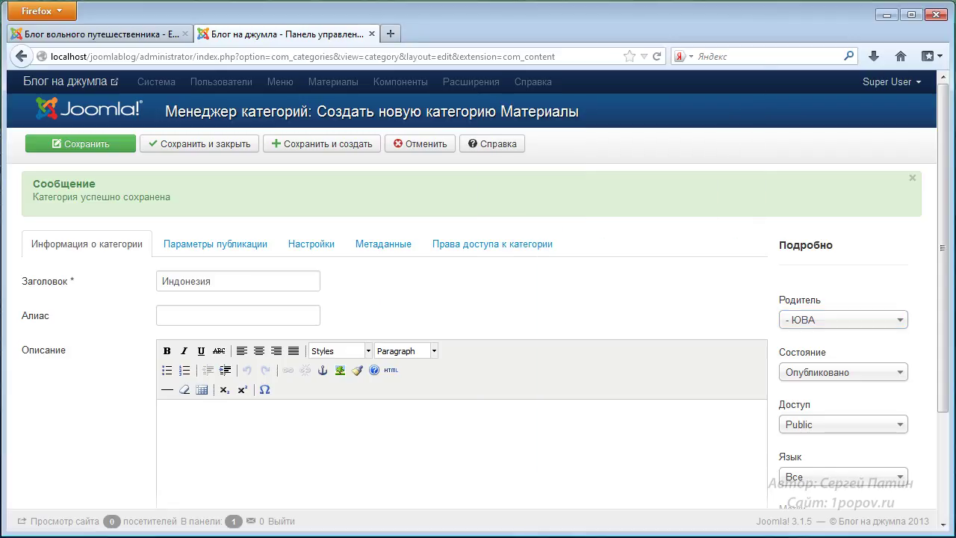
key(alt+Tab)
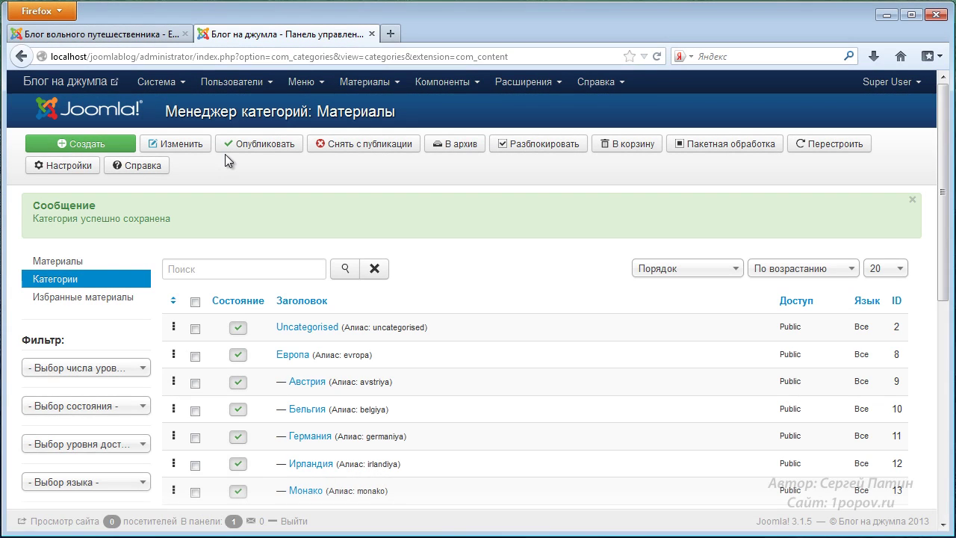
- Review the nesting of all article categories across both pages of the category manager, and return to the first page
drag(947, 241, 950, 299)
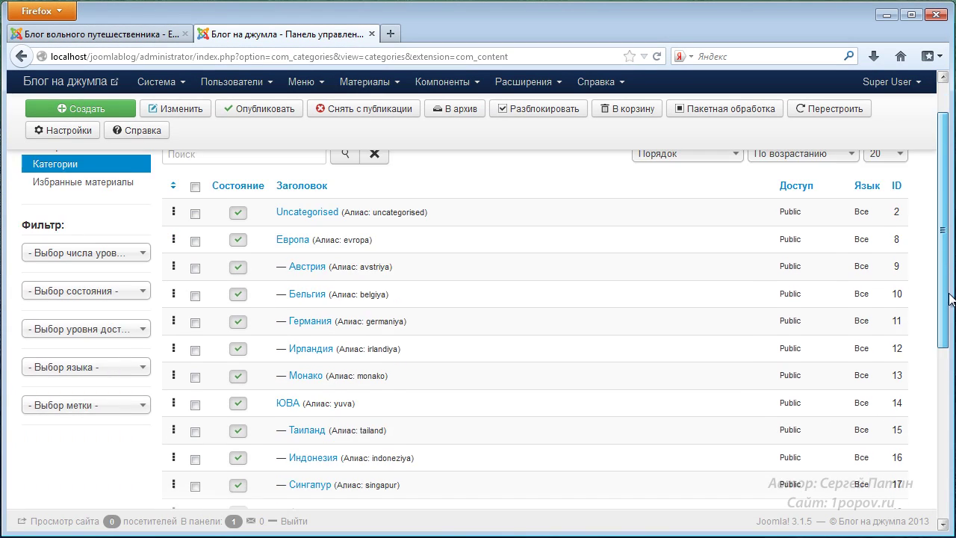
scroll(950, 299, down, 1)
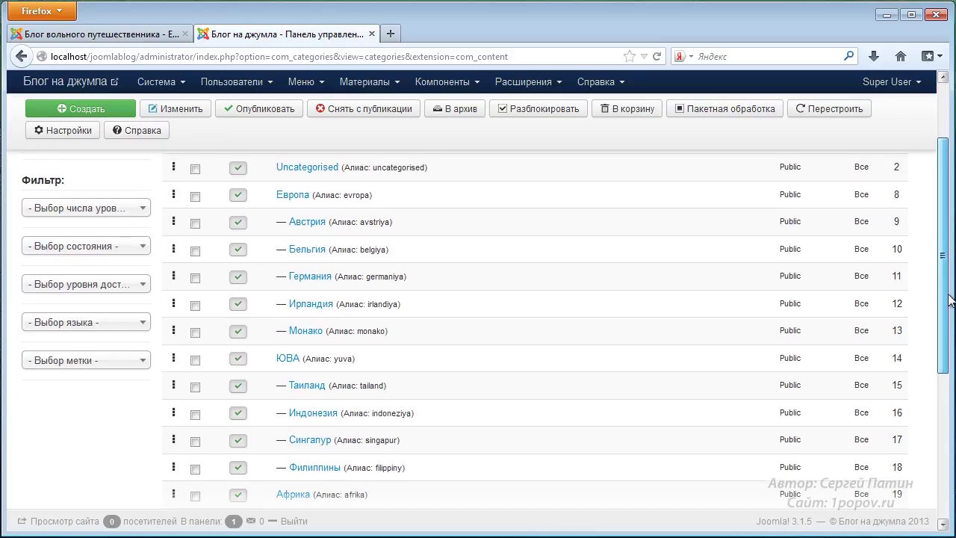
drag(950, 299, 950, 303)
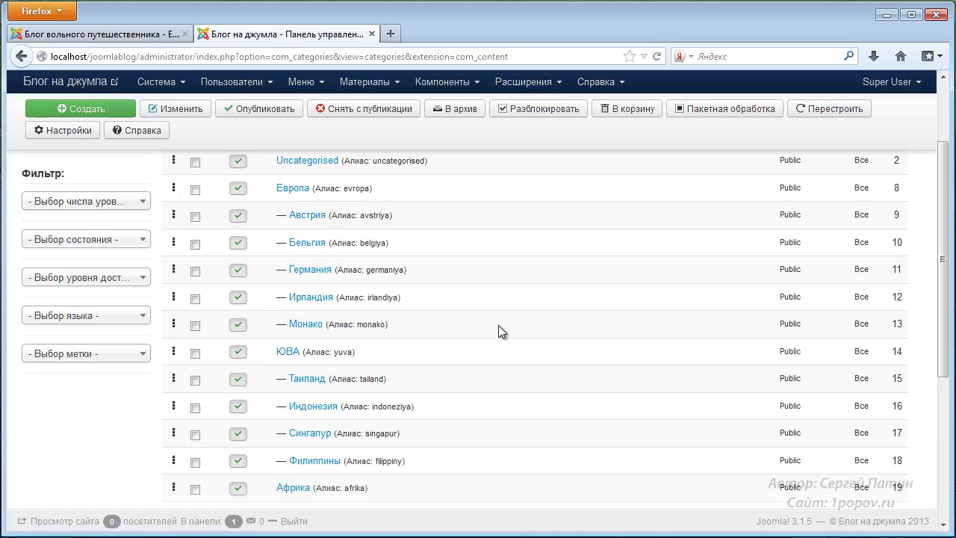
drag(947, 336, 938, 471)
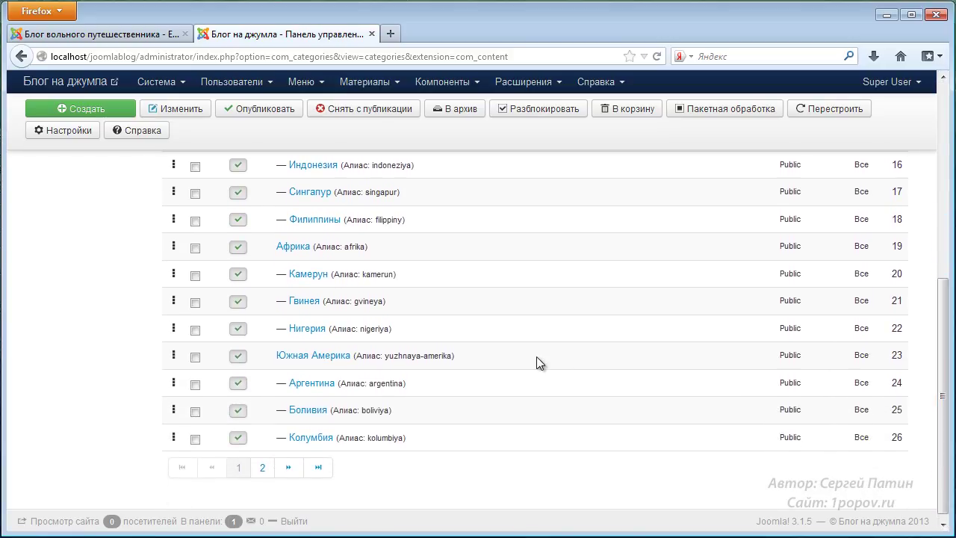
click(262, 468)
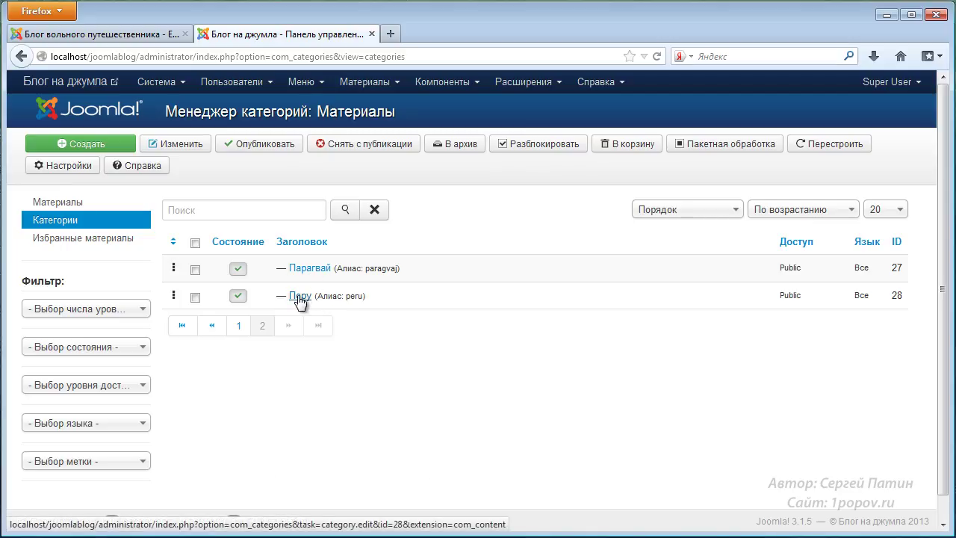
click(238, 328)
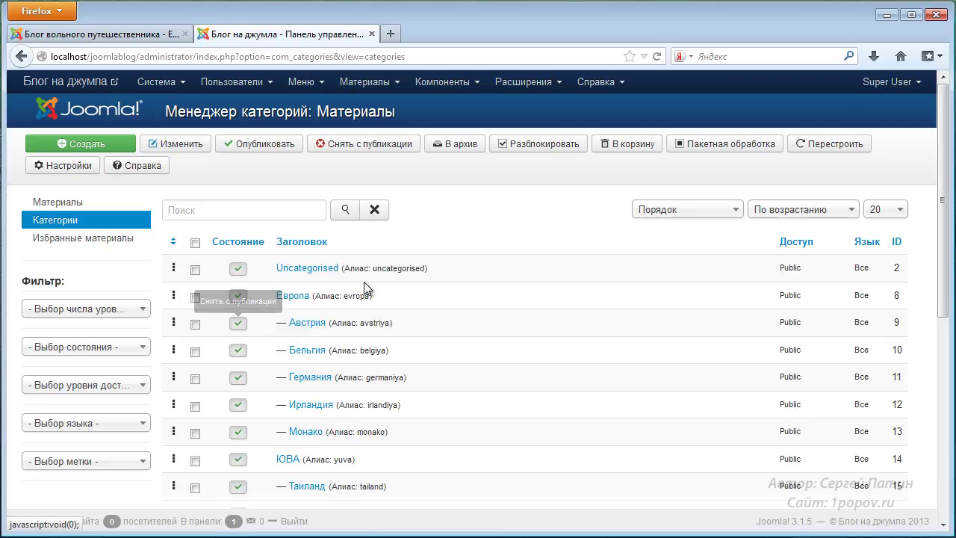
- Compare the categories in the manager with the kategorii_bloga list, examining its Советы and О нас entries marked без категории
scroll(303, 346, down, 3)
scroll(301, 342, down, 5)
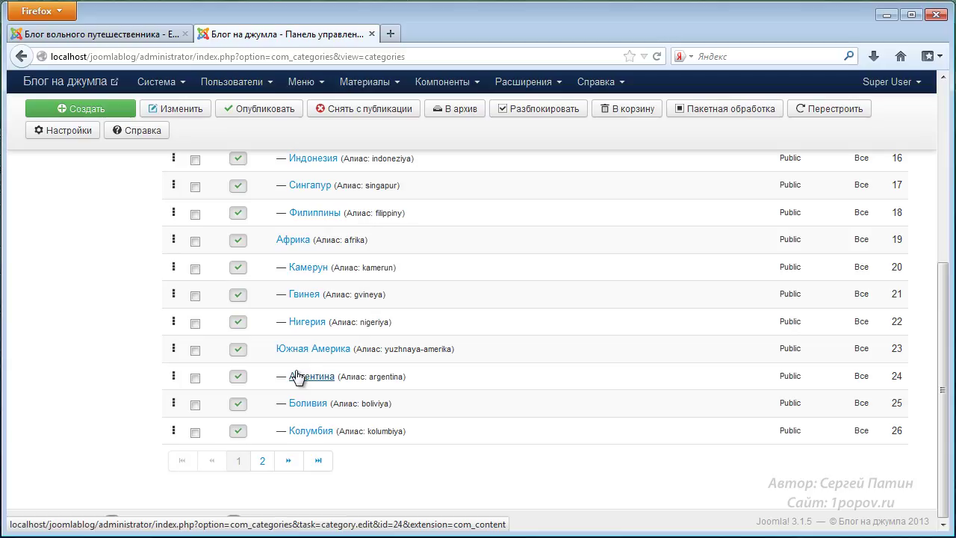
key(alt+Tab)
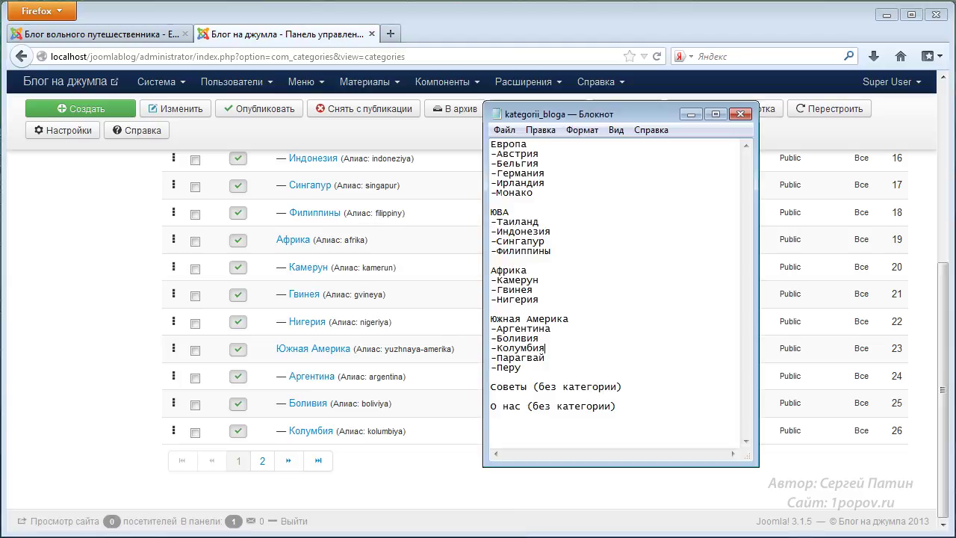
double_click(515, 386)
click(521, 408)
drag(520, 407, 486, 420)
click(531, 406)
drag(526, 387, 485, 404)
click(945, 367)
scroll(949, 367, up, 10)
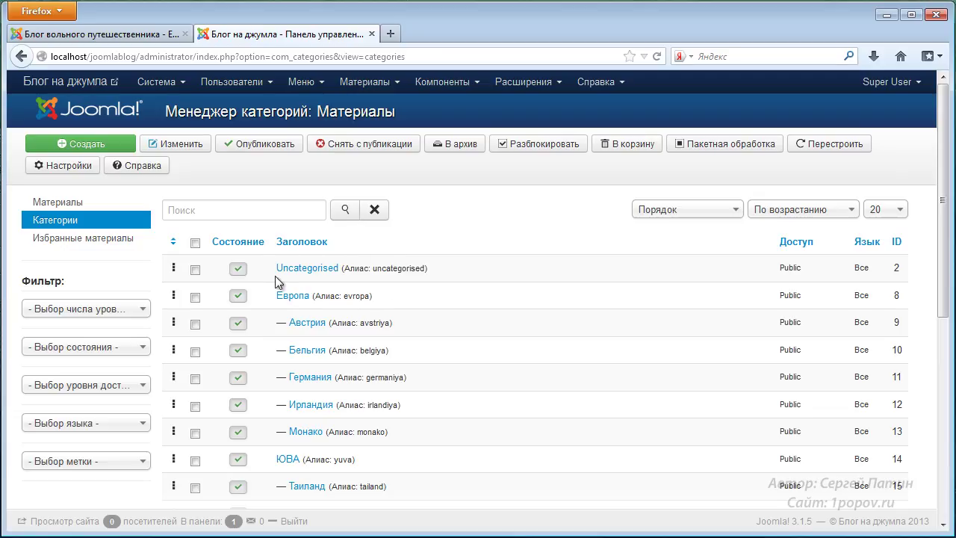
- Re-examine the О нас and Советы lines in kategorii_bloga, minimize the list, and look over the first page of categories
key(alt+Tab)
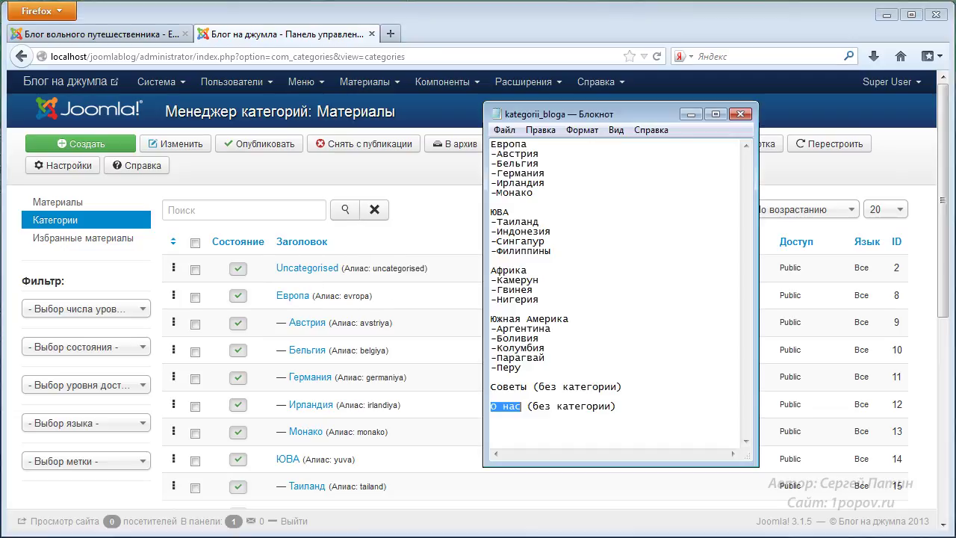
click(559, 404)
drag(524, 406, 490, 386)
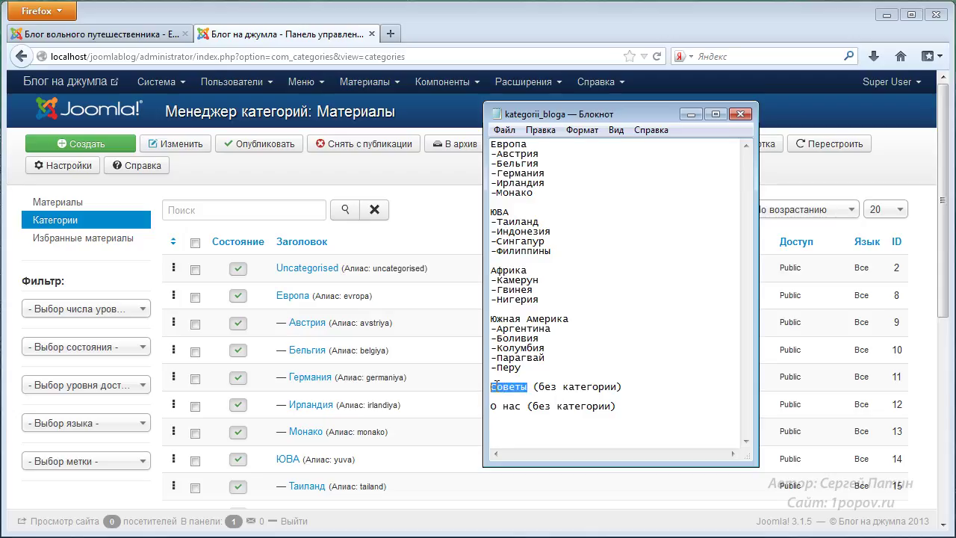
click(538, 387)
click(691, 114)
scroll(946, 250, down, 1)
scroll(946, 262, down, 5)
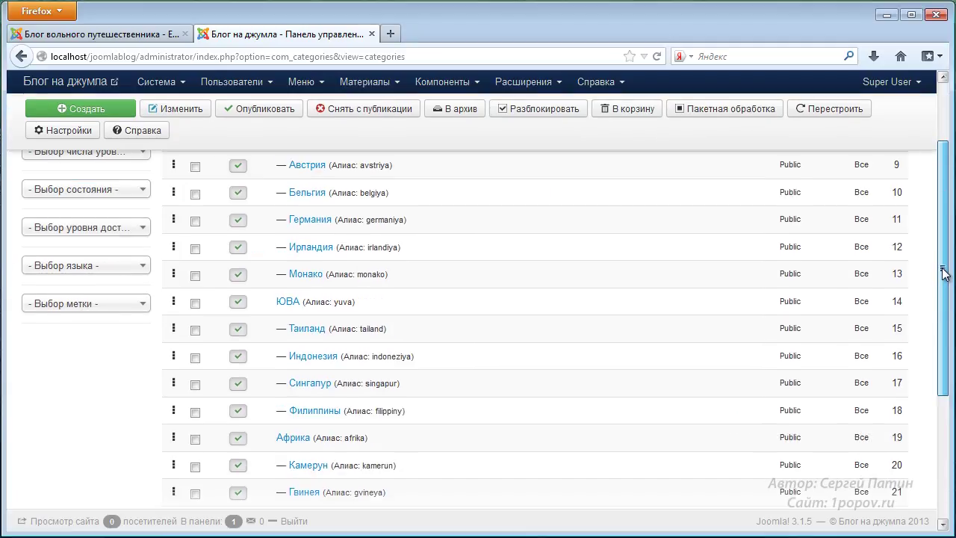
scroll(933, 336, down, 2)
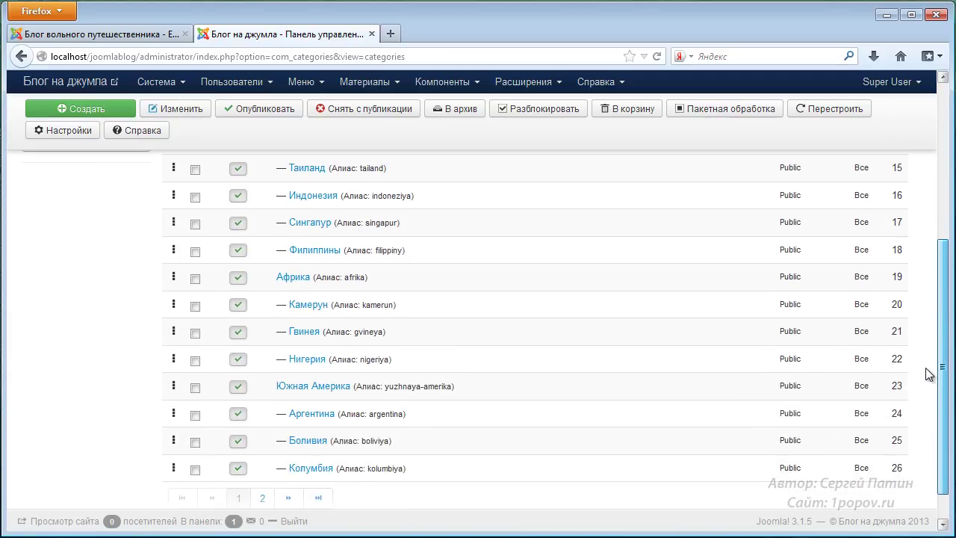
scroll(929, 321, up, 7)
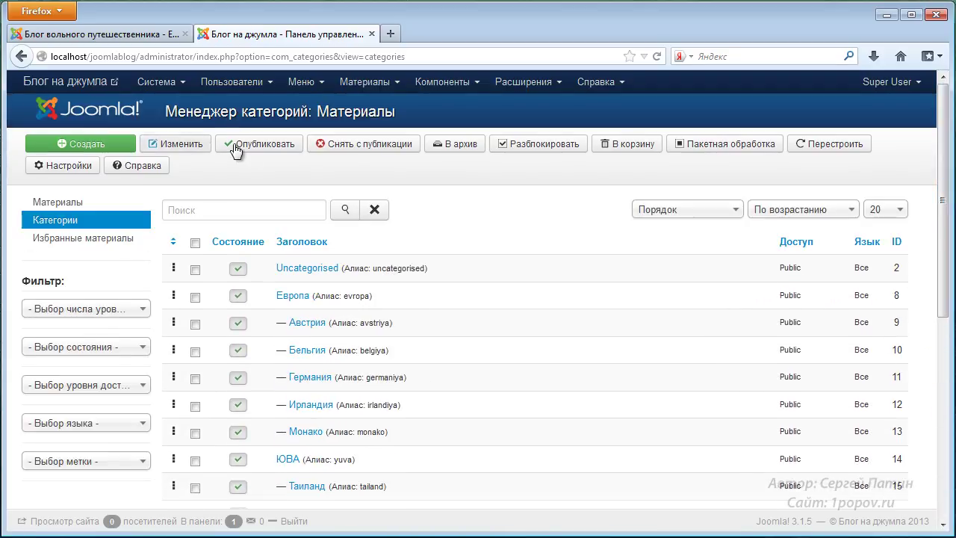
- Create a test category titled sdfsdsdfsdf under the parent Австрия, then save and close it
click(116, 145)
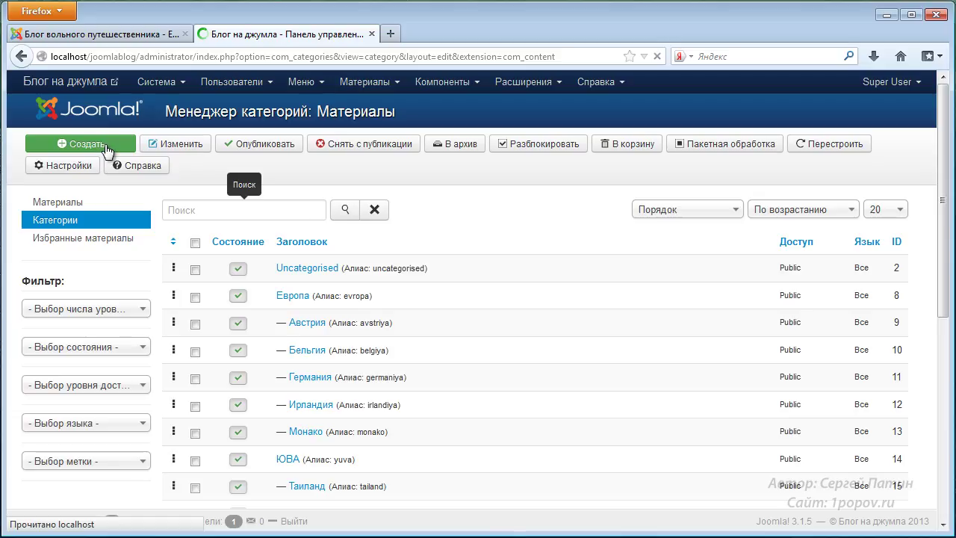
click(197, 222)
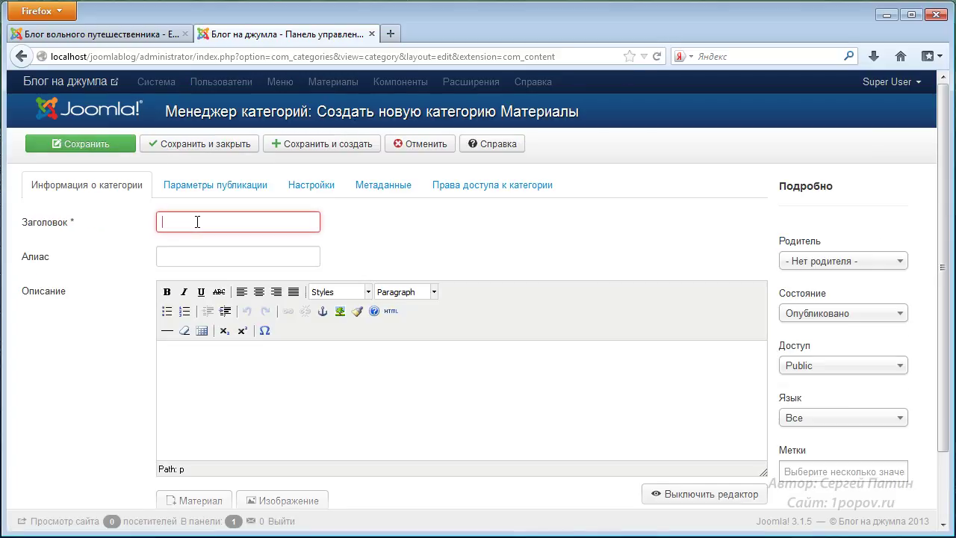
text(sdfsdsdfsdf)
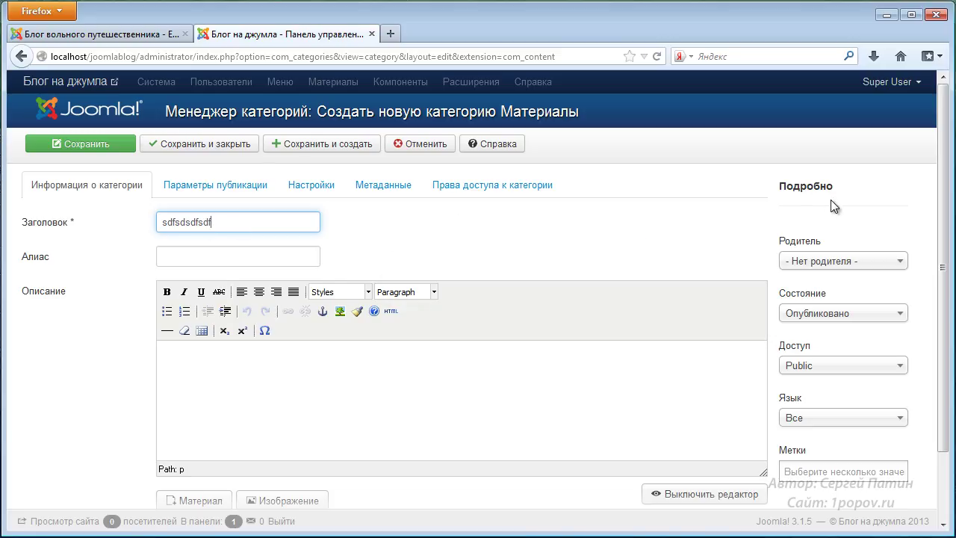
click(837, 263)
click(820, 362)
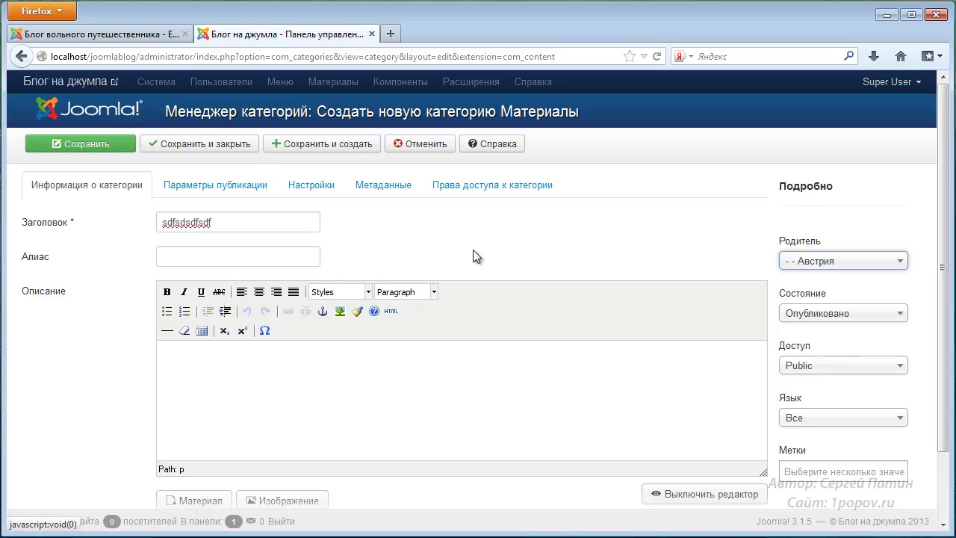
click(212, 151)
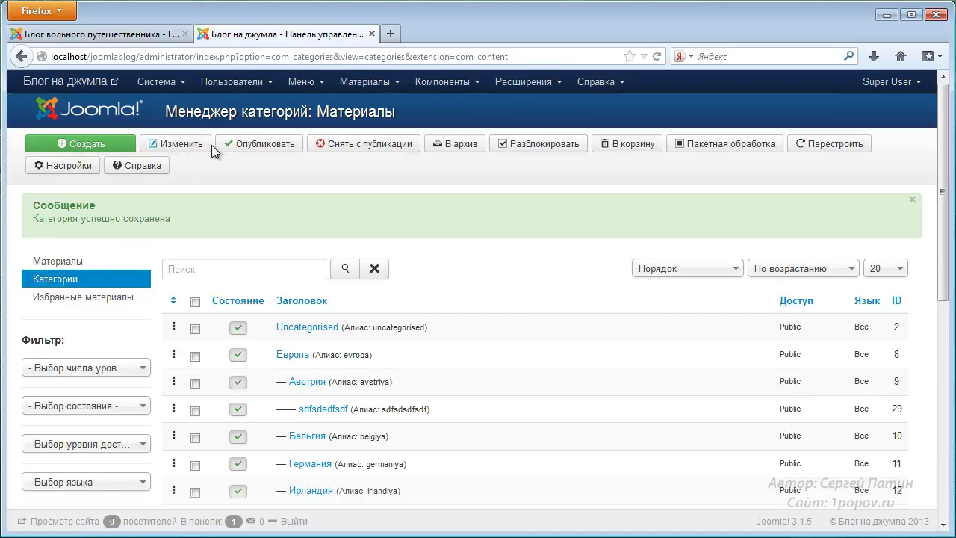
- Check the third-level nesting of the sdfsdsdfsdf category in the list and move that category to the trash
drag(939, 237, 936, 433)
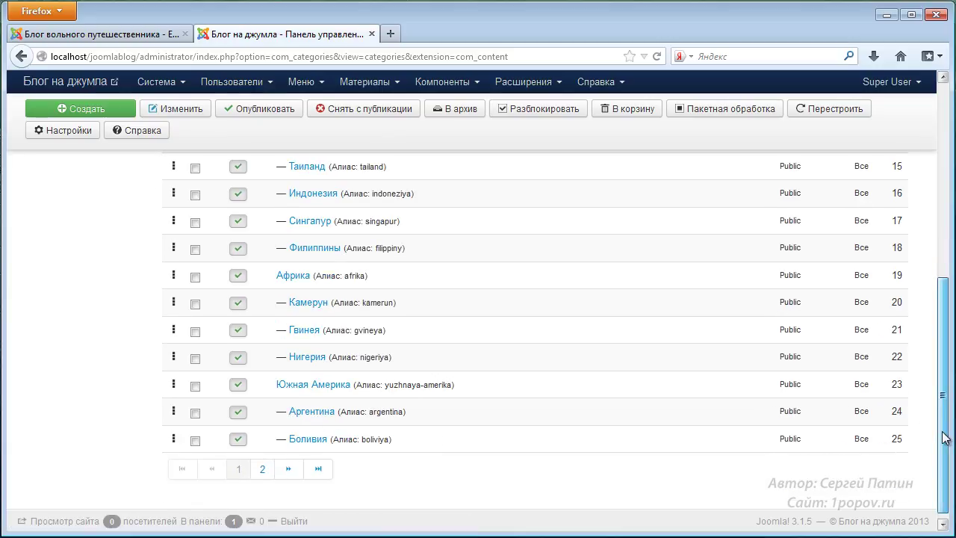
drag(943, 459, 953, 268)
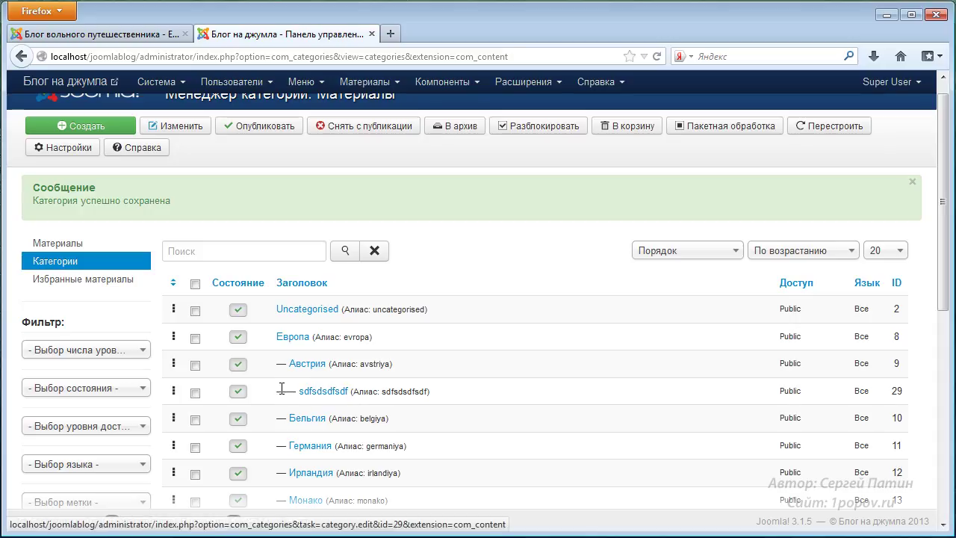
click(194, 394)
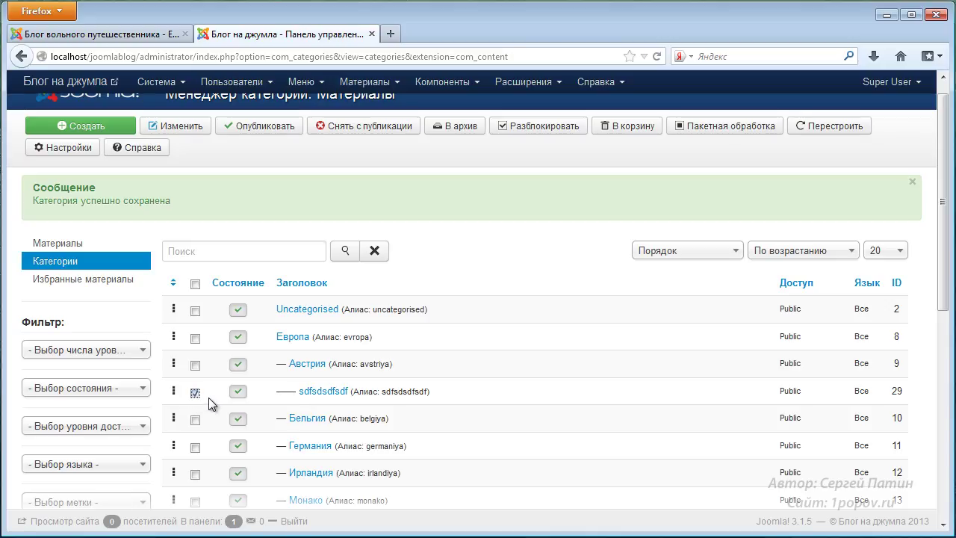
click(634, 130)
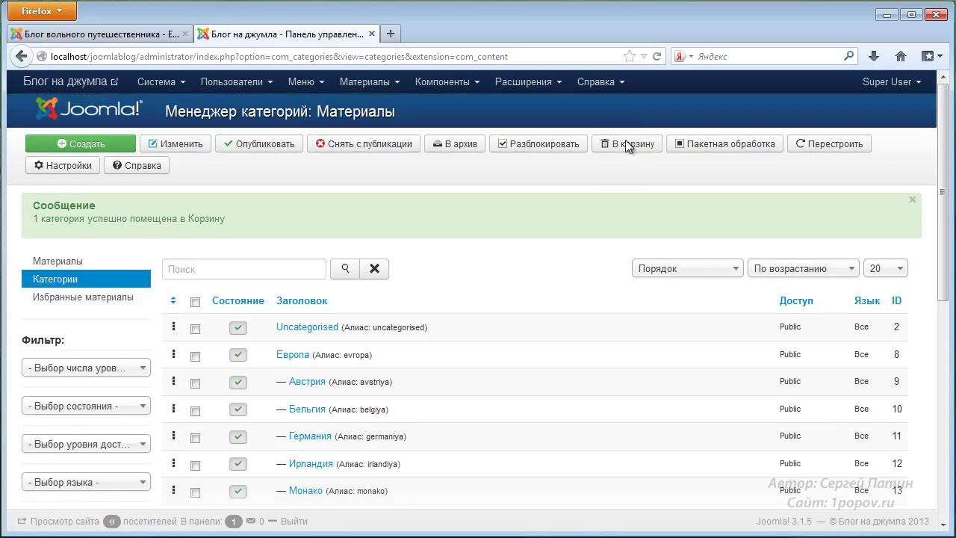
scroll(549, 356, down, 3)
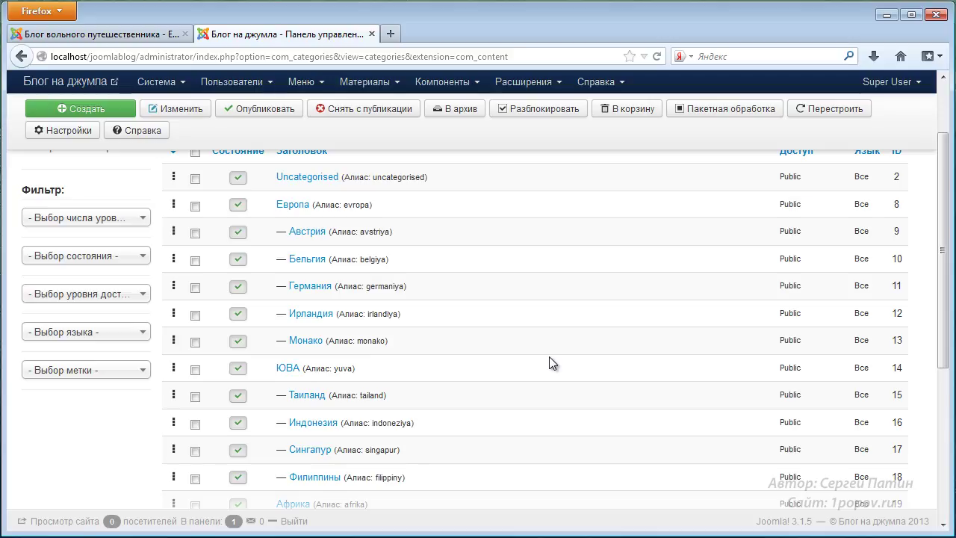
scroll(549, 356, up, 1)
scroll(565, 350, up, 3)
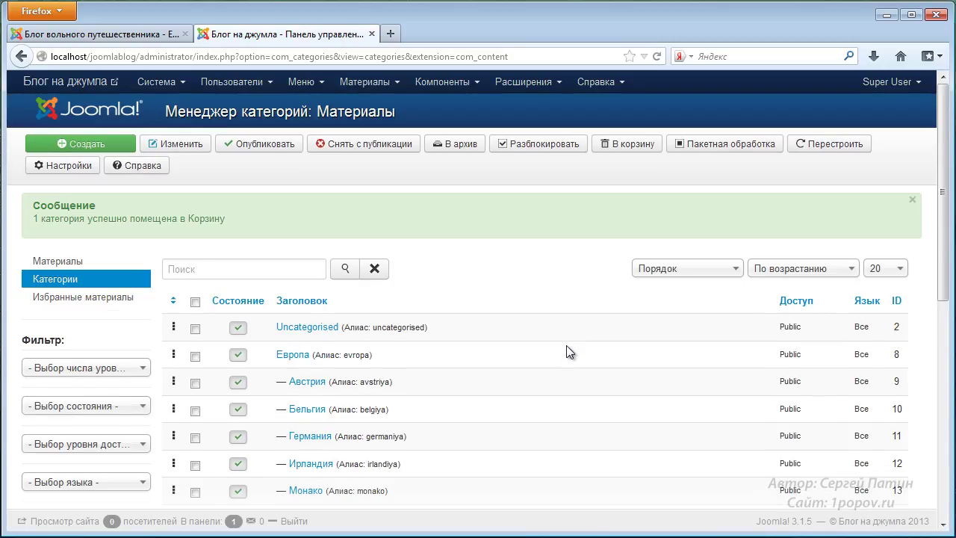
- Filter the categories by the state В корзине and restore the sdfsdsdfsdf category from the trash by publishing it
scroll(566, 346, down, 3)
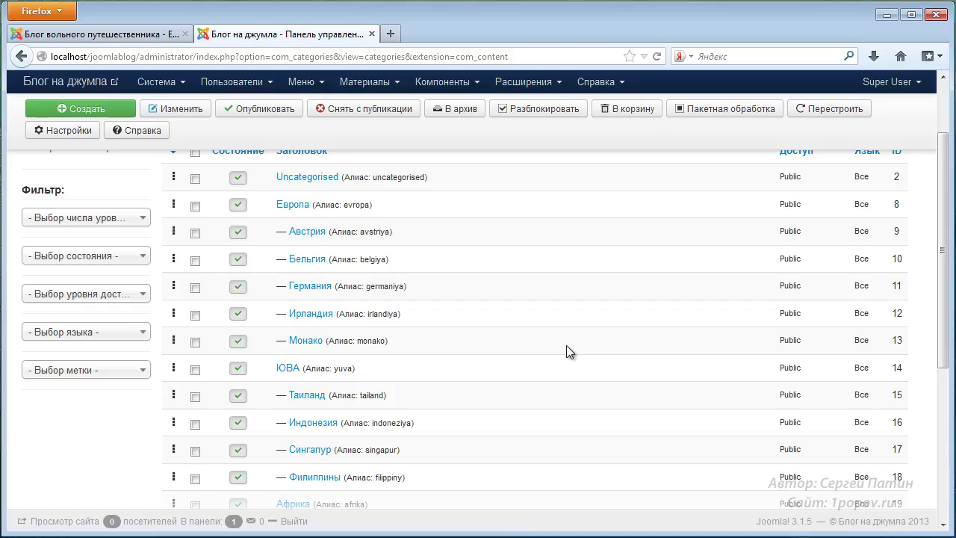
click(144, 259)
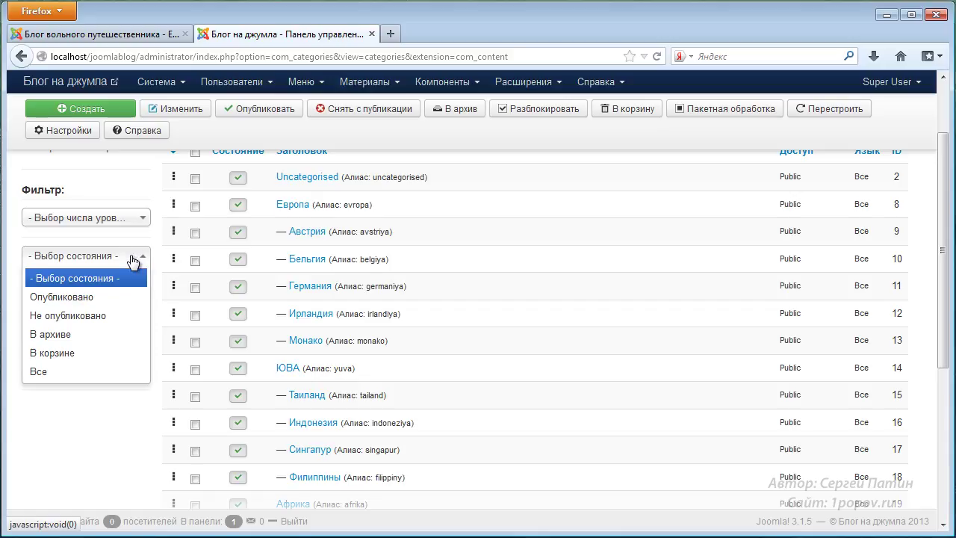
click(59, 357)
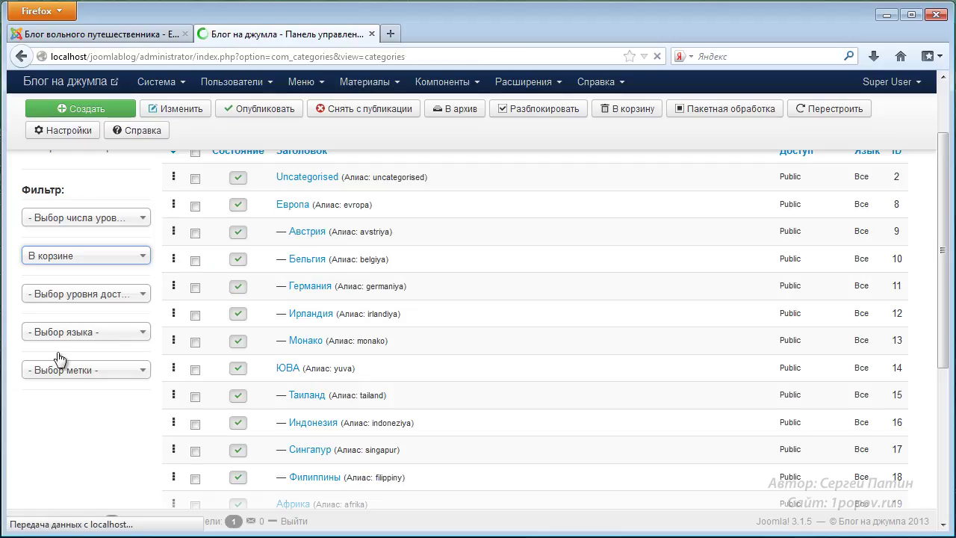
click(196, 270)
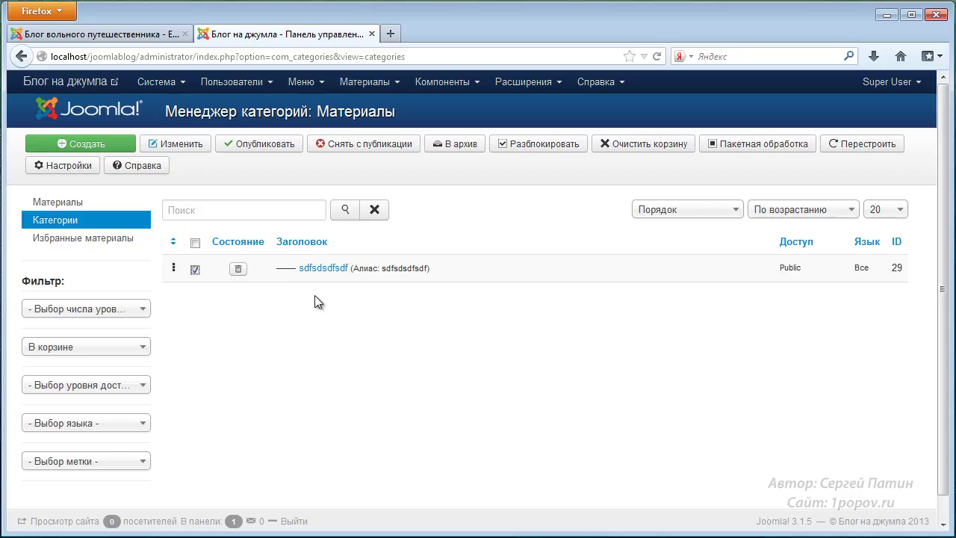
click(239, 270)
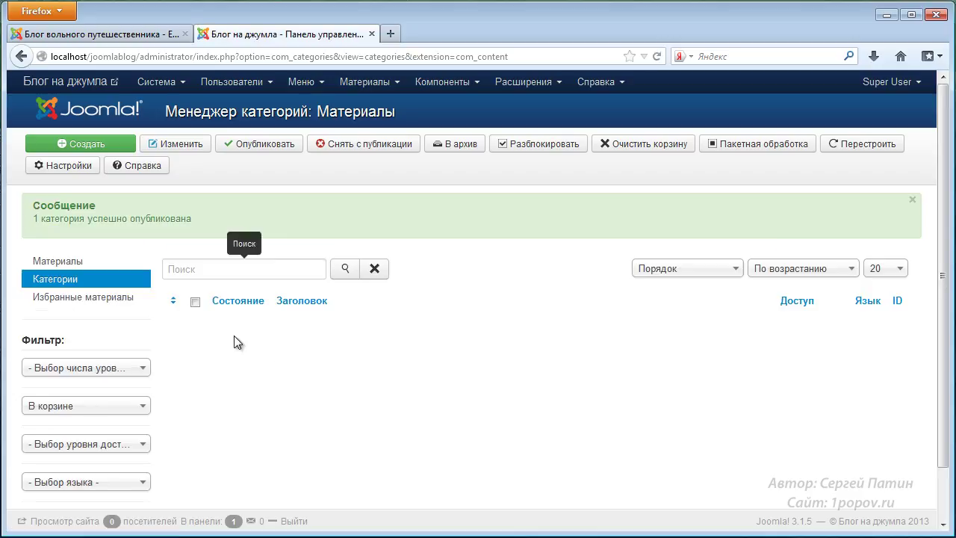
- Filter the categories by the state Опубликовано and send the restored sdfsdsdfsdf category back to the trash
scroll(399, 347, down, 1)
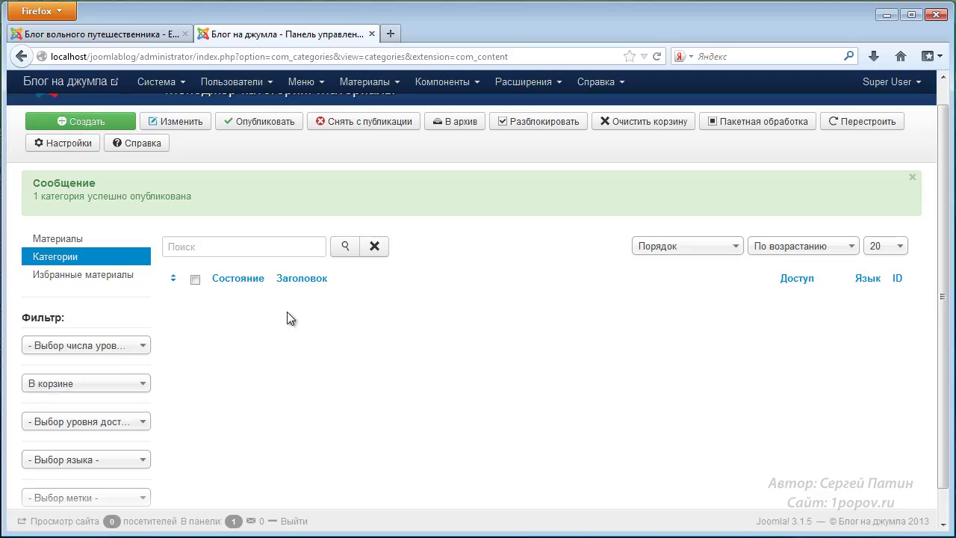
click(144, 383)
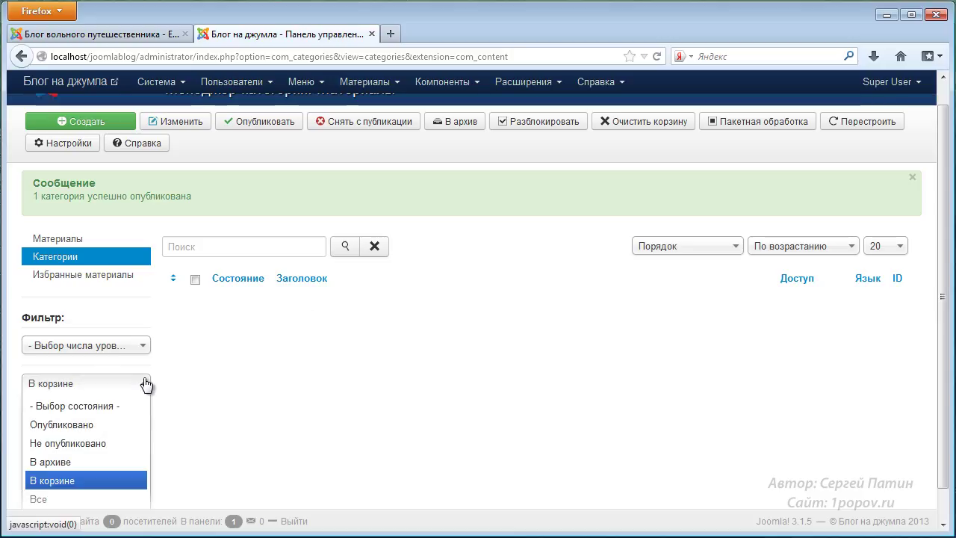
click(87, 425)
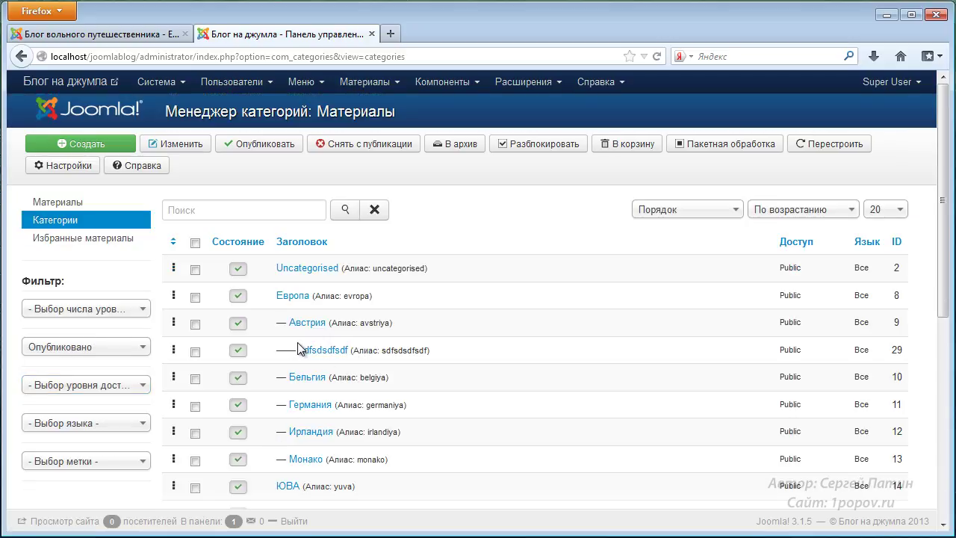
click(196, 352)
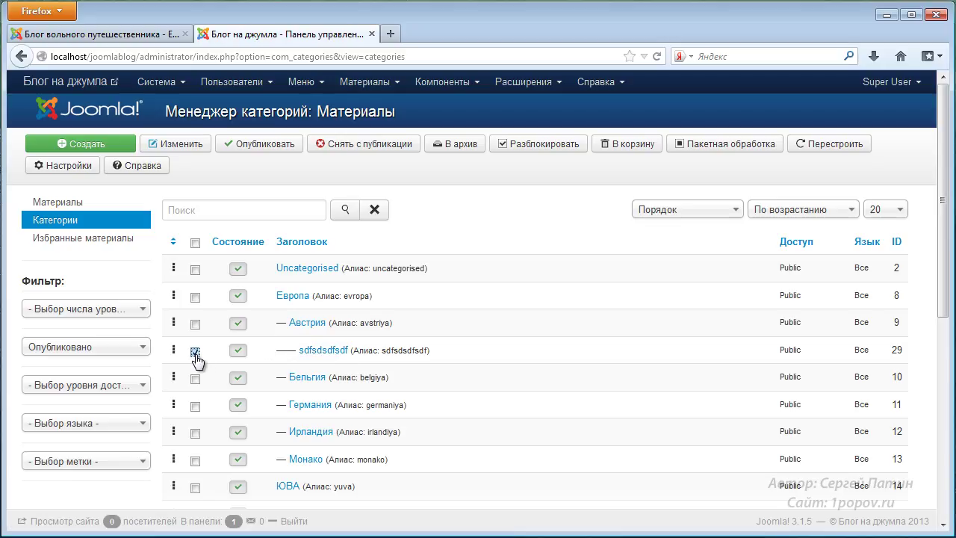
click(622, 148)
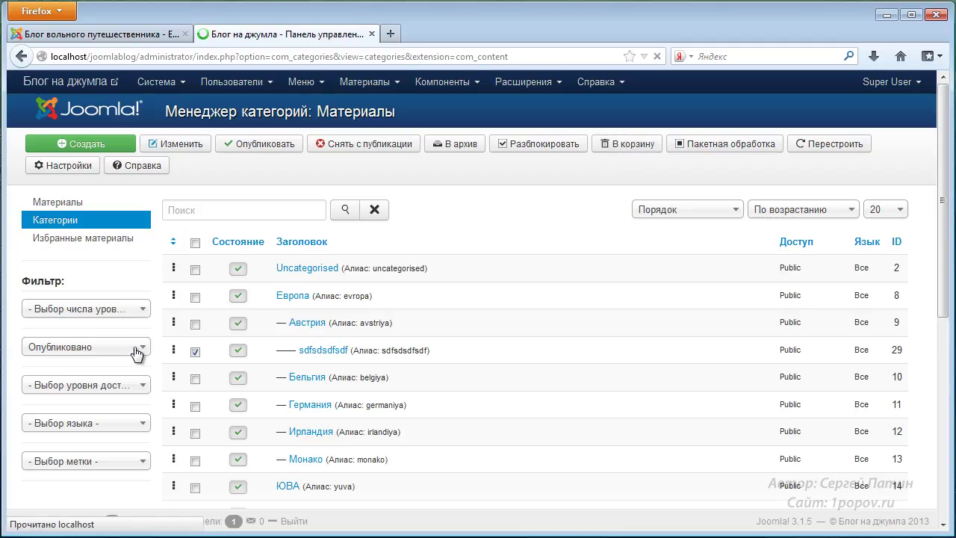
- Filter the categories by the state В корзине and permanently delete the sdfsdsdfsdf category from the trash
click(134, 407)
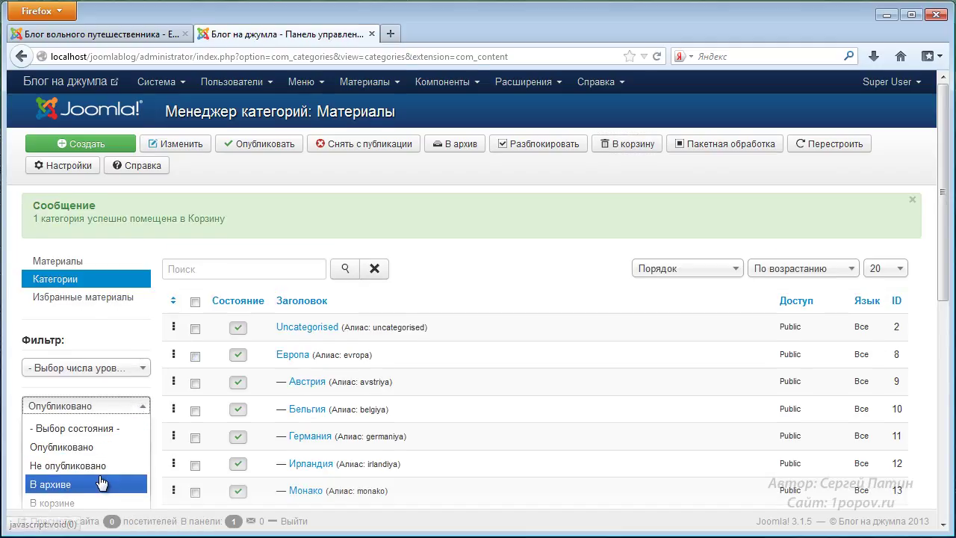
scroll(100, 470, down, 5)
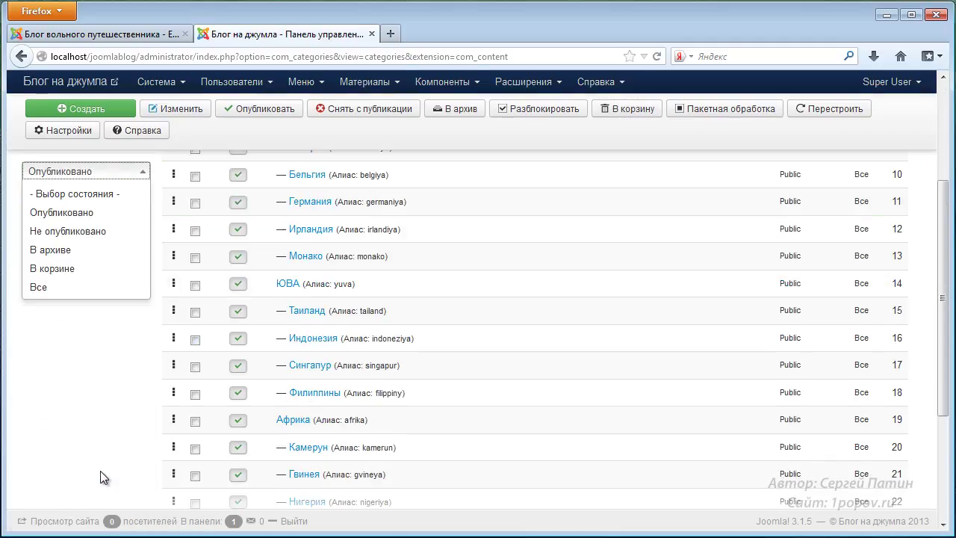
click(87, 268)
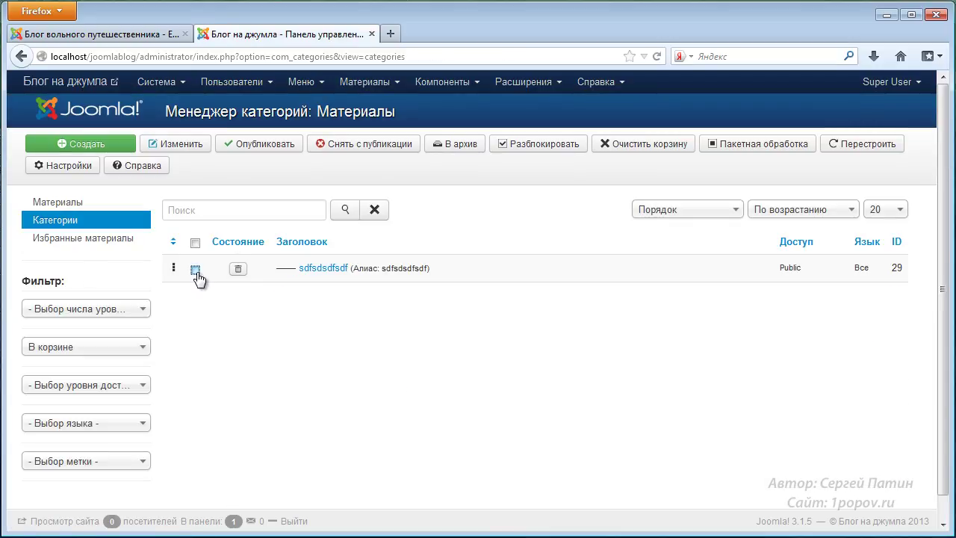
click(196, 271)
click(667, 146)
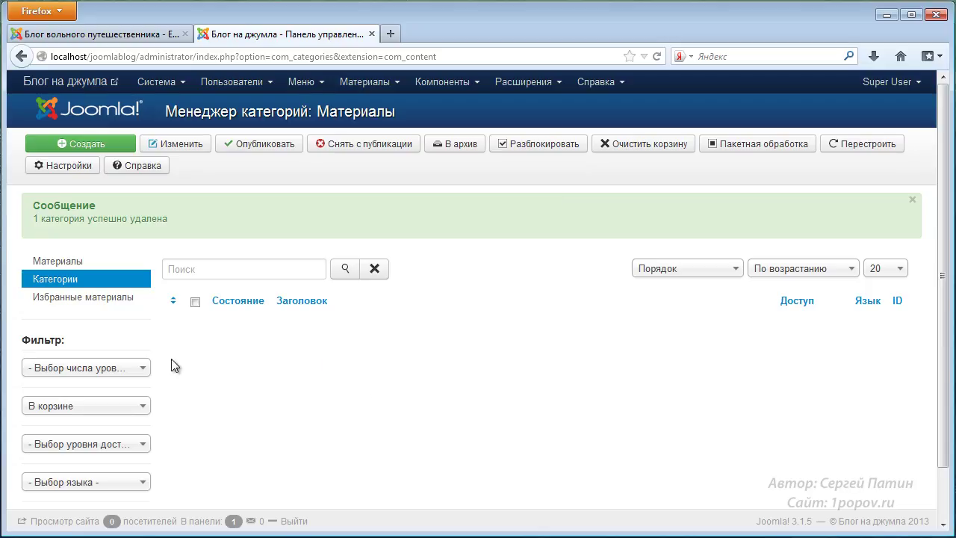
- Filter the categories by the state Опубликовано and unpublish the Австрия category
click(142, 405)
click(37, 446)
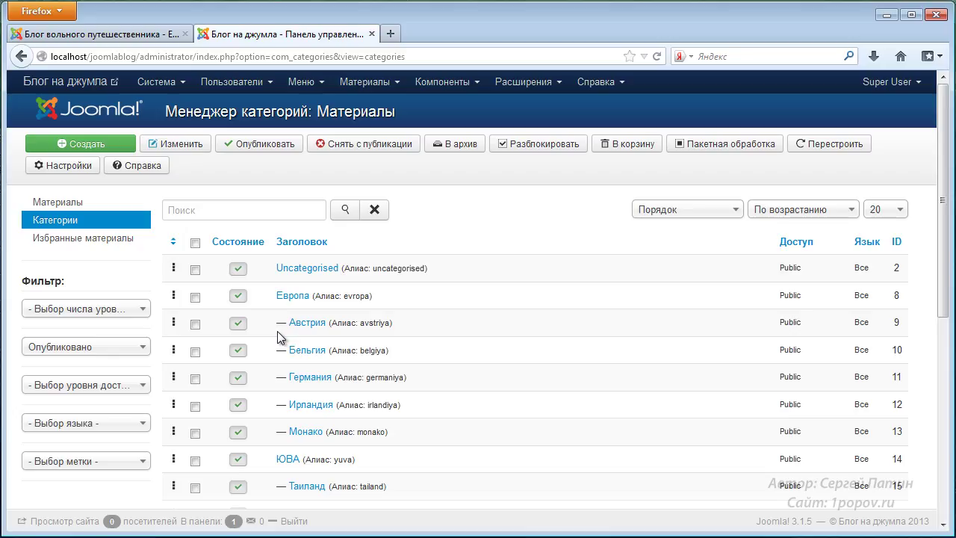
click(238, 327)
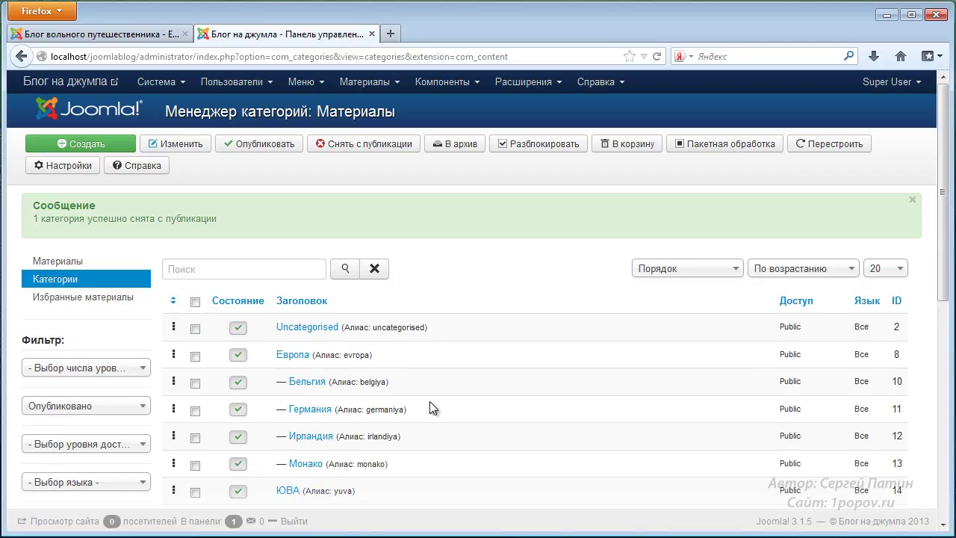
- Filter the categories by the state Не опубликовано and publish the Австрия category again
scroll(430, 407, down, 4)
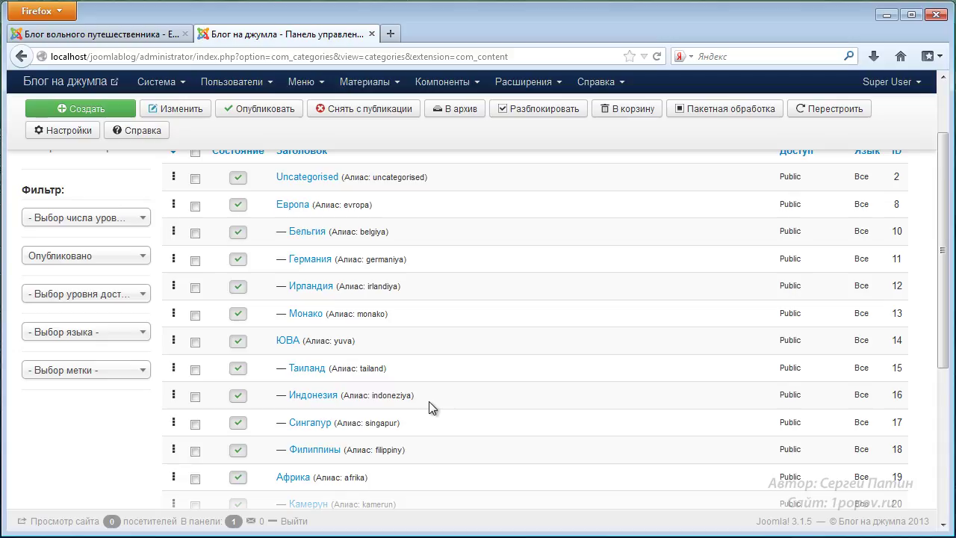
click(142, 258)
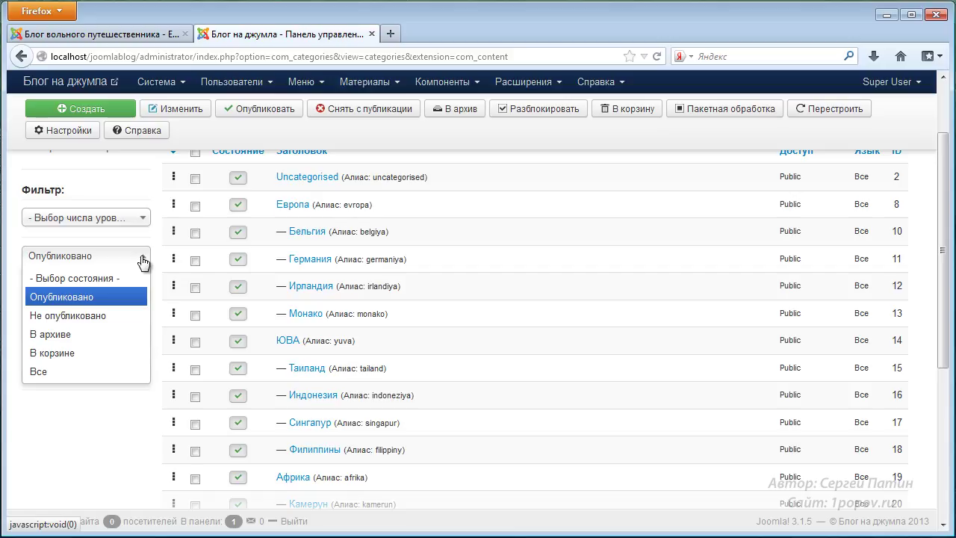
click(57, 317)
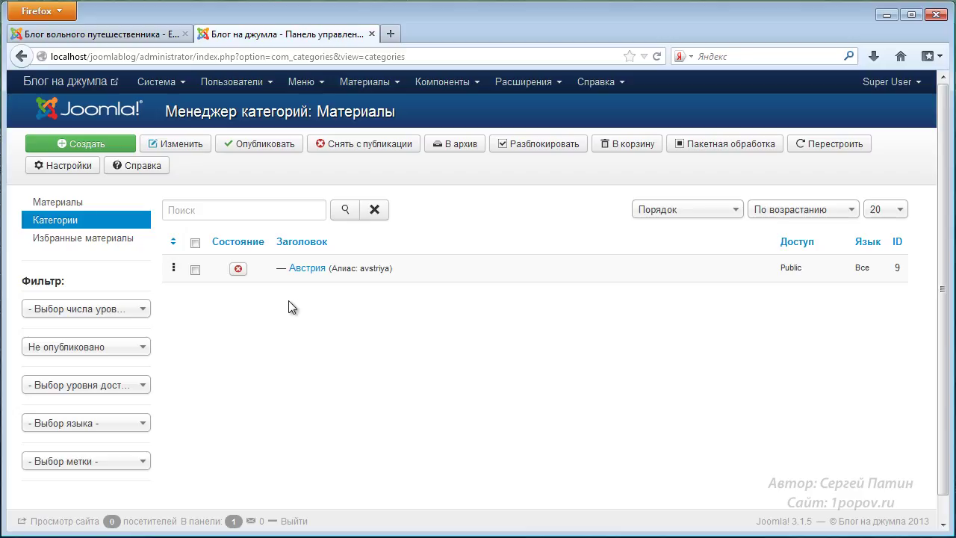
click(238, 270)
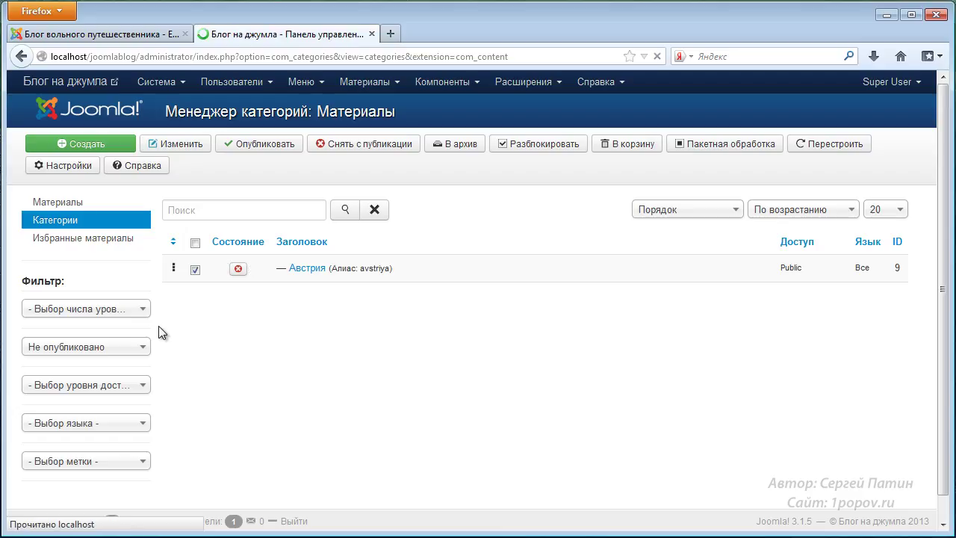
- Filter the categories by the state Опубликовано and review the list of published categories
click(132, 408)
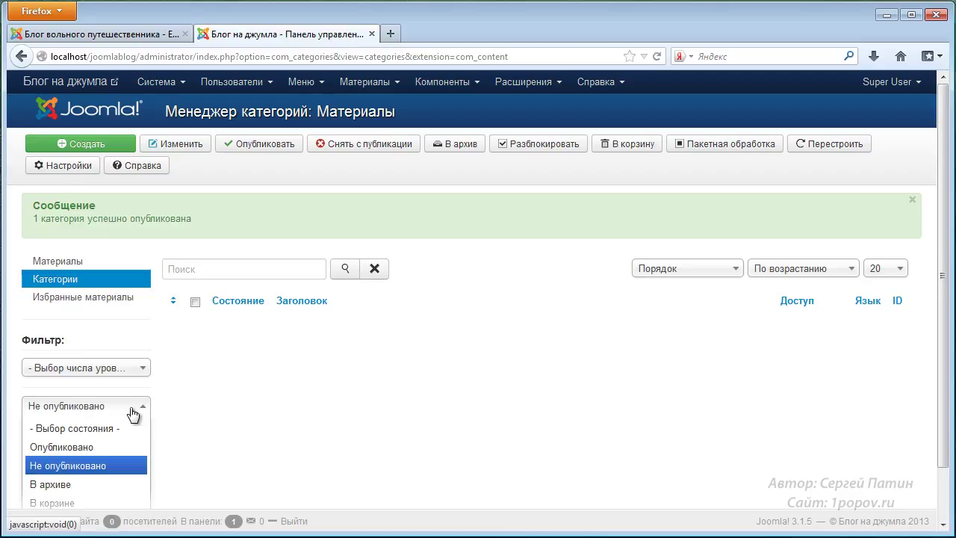
click(81, 448)
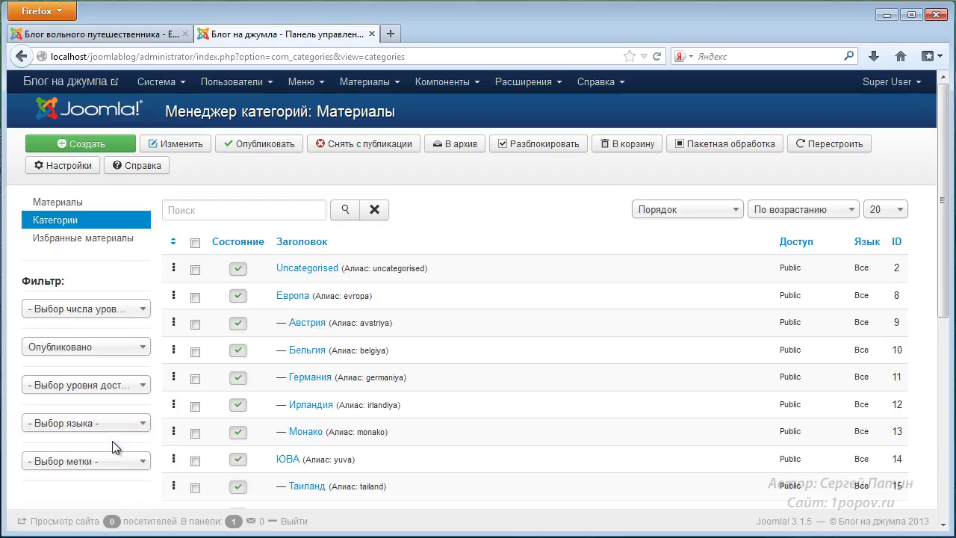
scroll(622, 326, down, 5)
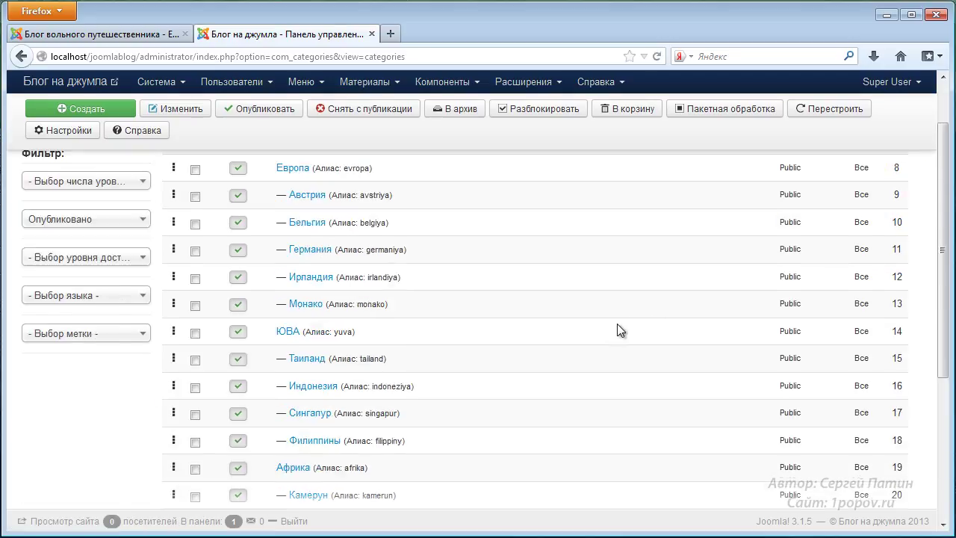
scroll(561, 329, up, 3)
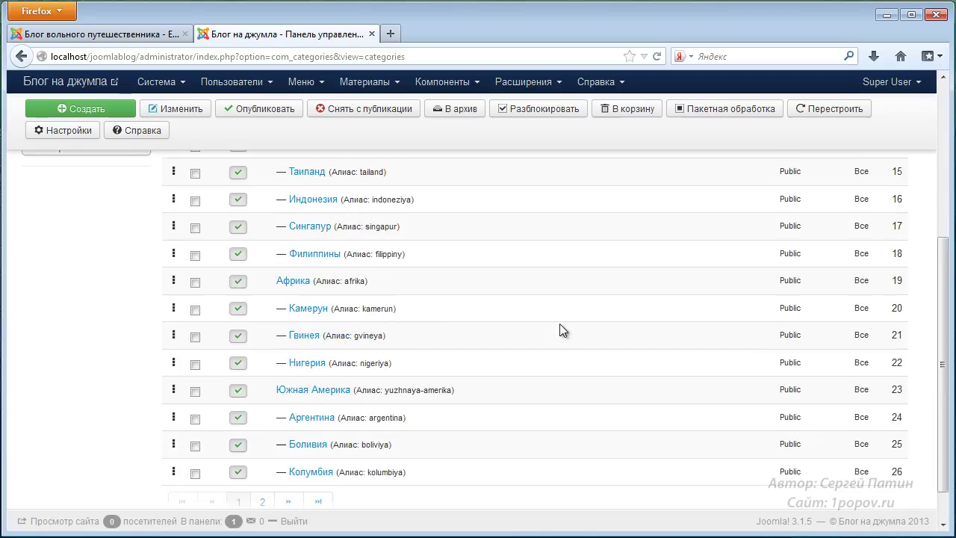
scroll(562, 329, up, 1)
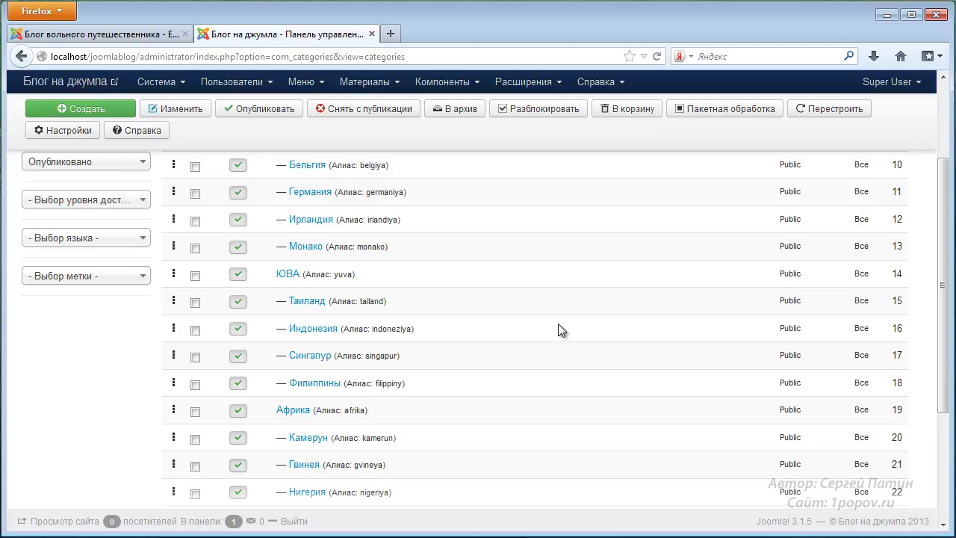
scroll(374, 303, up, 2)
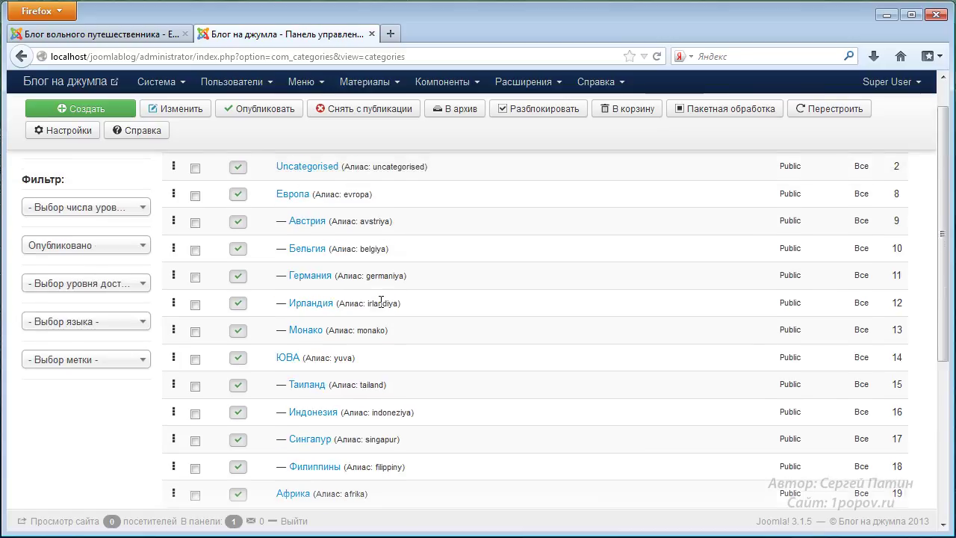
scroll(377, 304, up, 2)
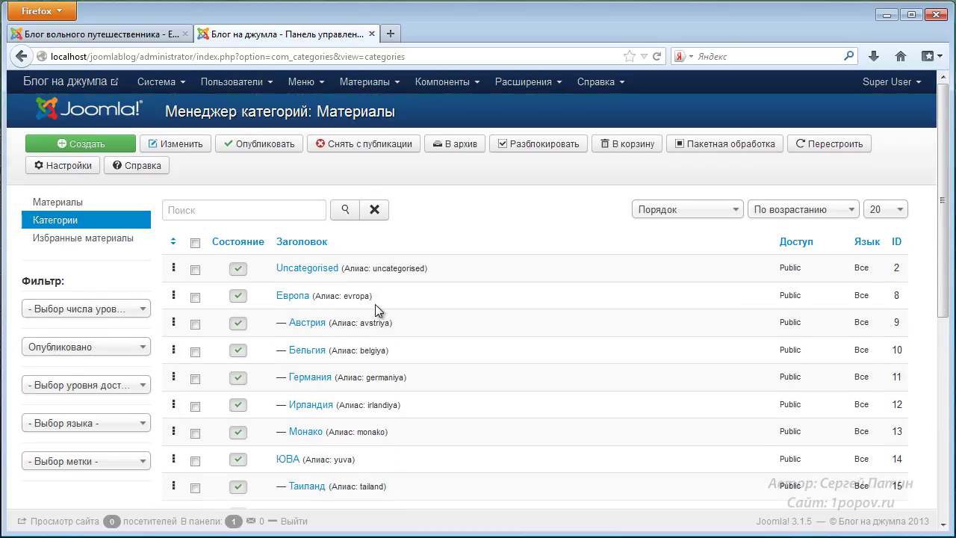